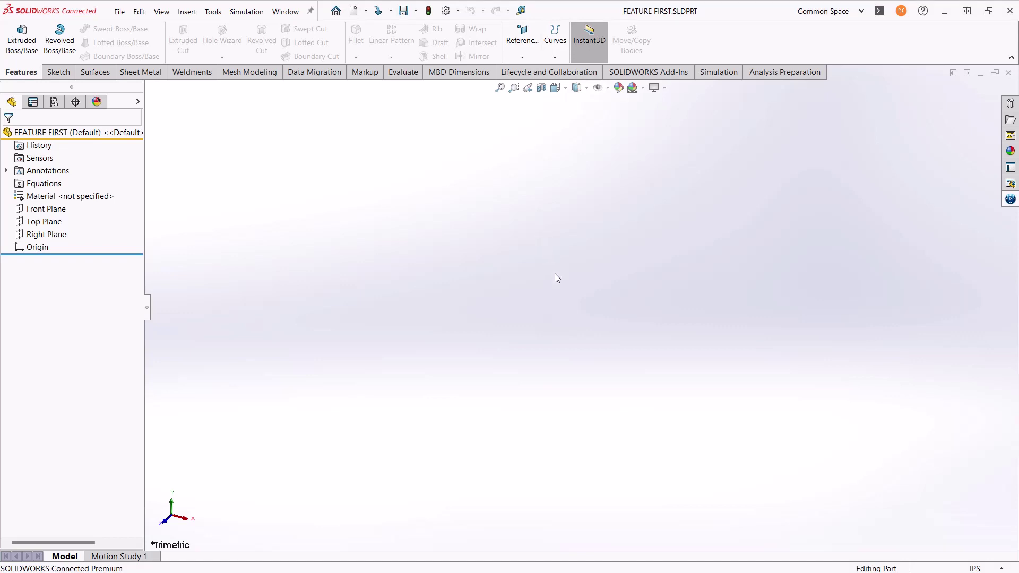
{"action": "key", "text": "s"}
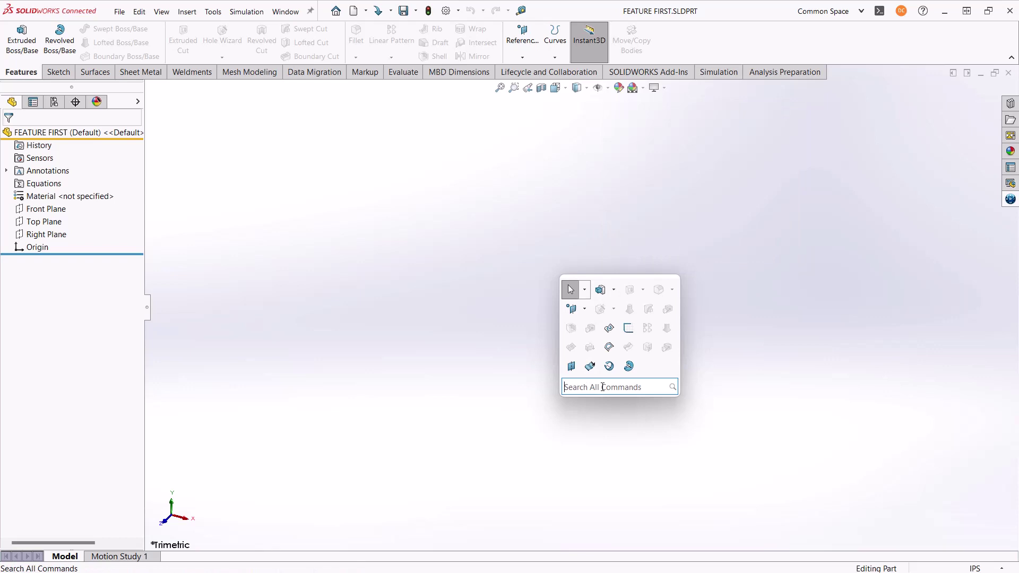
{"action": "type", "text": "EXTRUDE"}
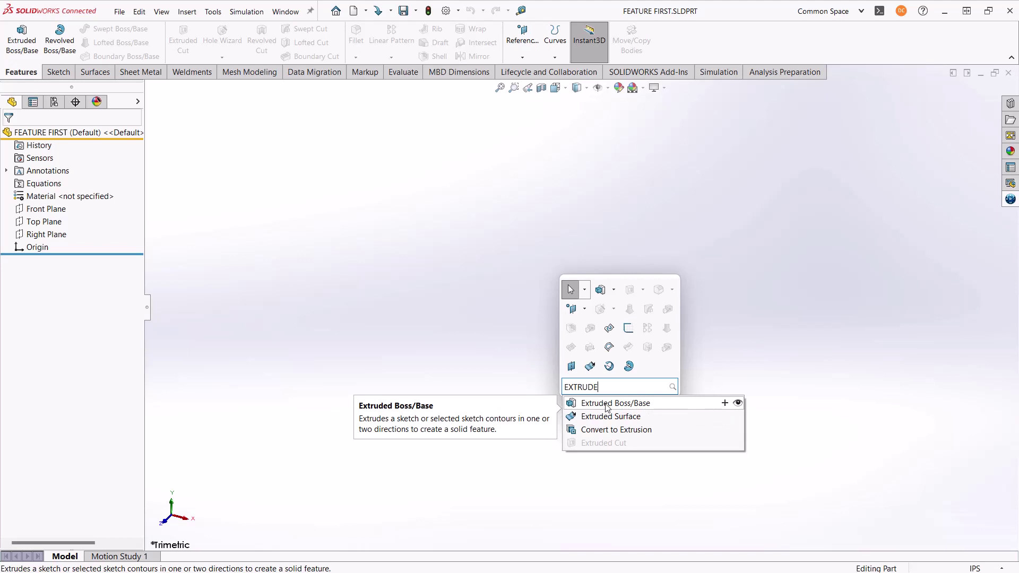
{"action": "left_click", "coordinate": [509, 374]}
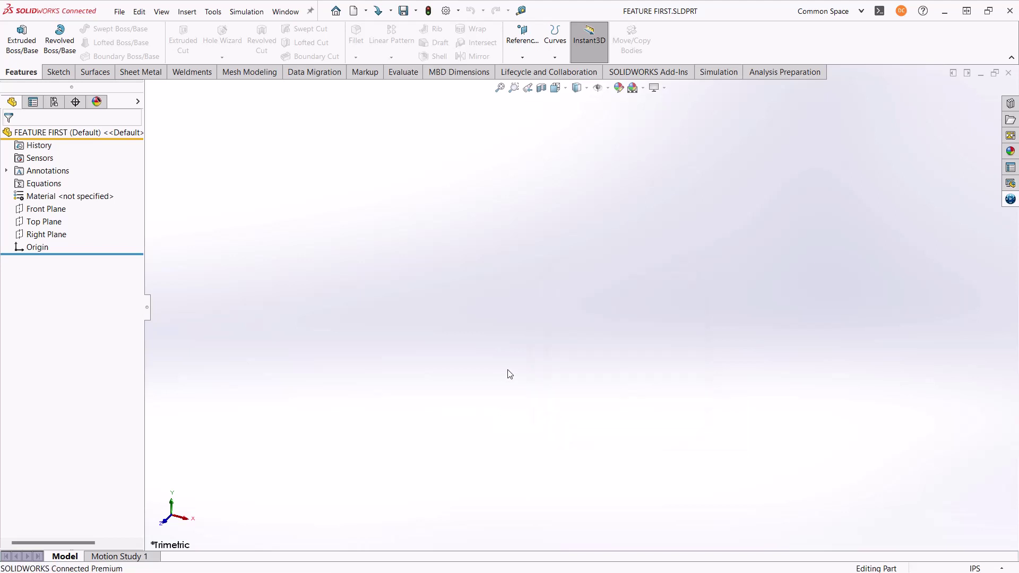
- Start an Extruded Boss/Base on the Top Plane and sketch a center rectangle at the origin, 3 in high and 6 in wide
{"action": "key", "text": "s"}
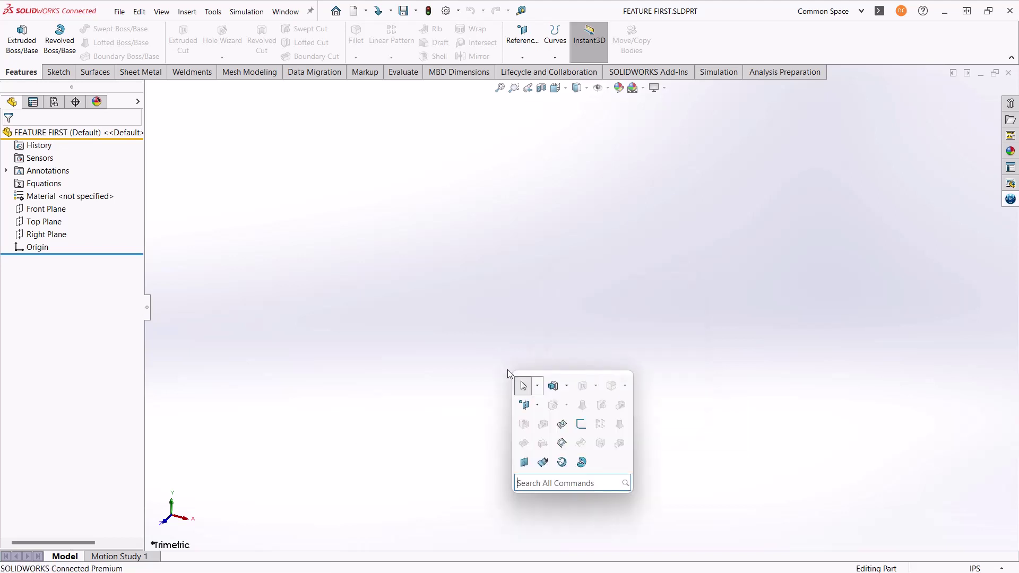
{"action": "left_click", "coordinate": [554, 386]}
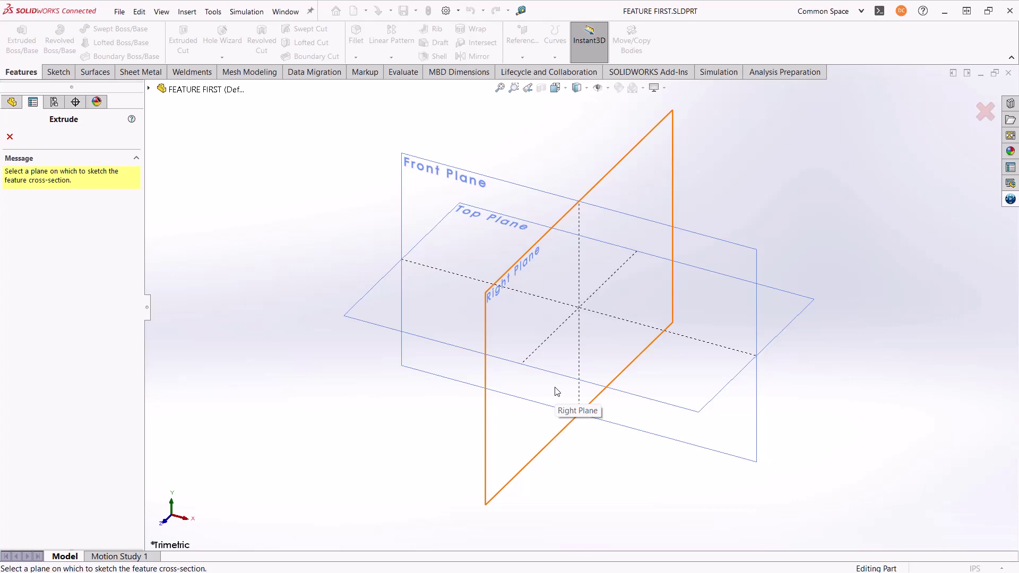
{"action": "left_click", "coordinate": [385, 317]}
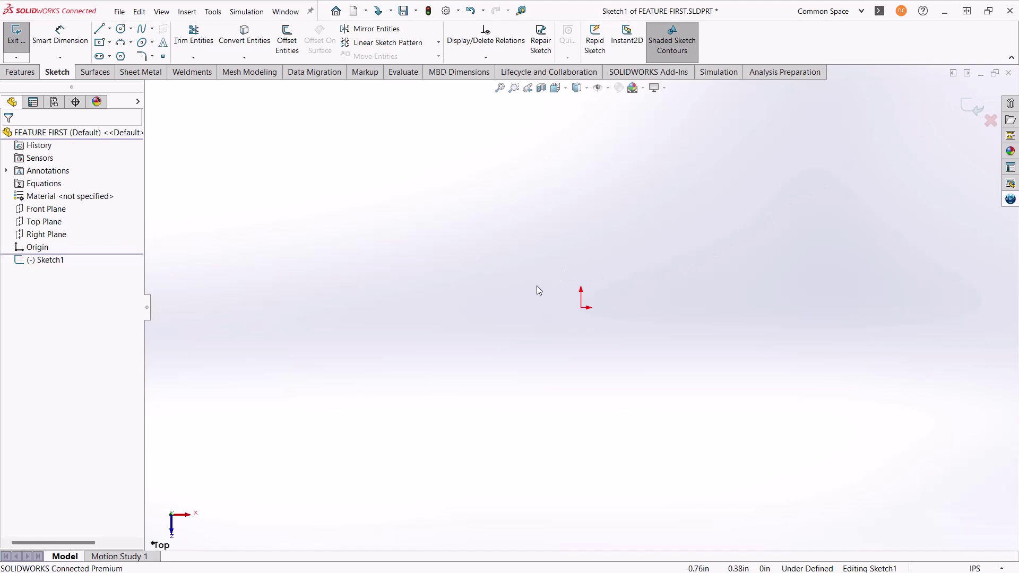
{"action": "key", "text": "s"}
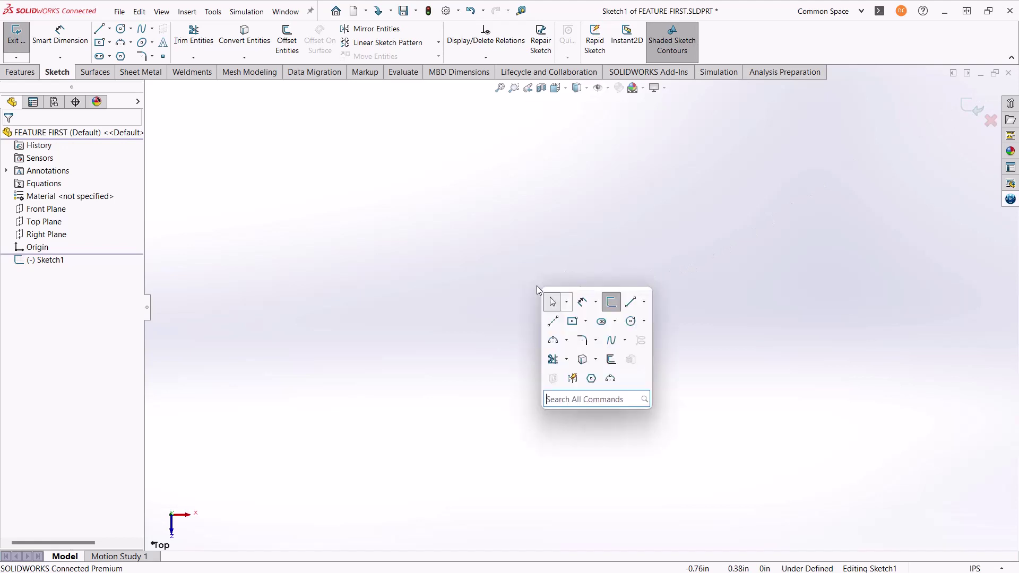
{"action": "left_click", "coordinate": [572, 321]}
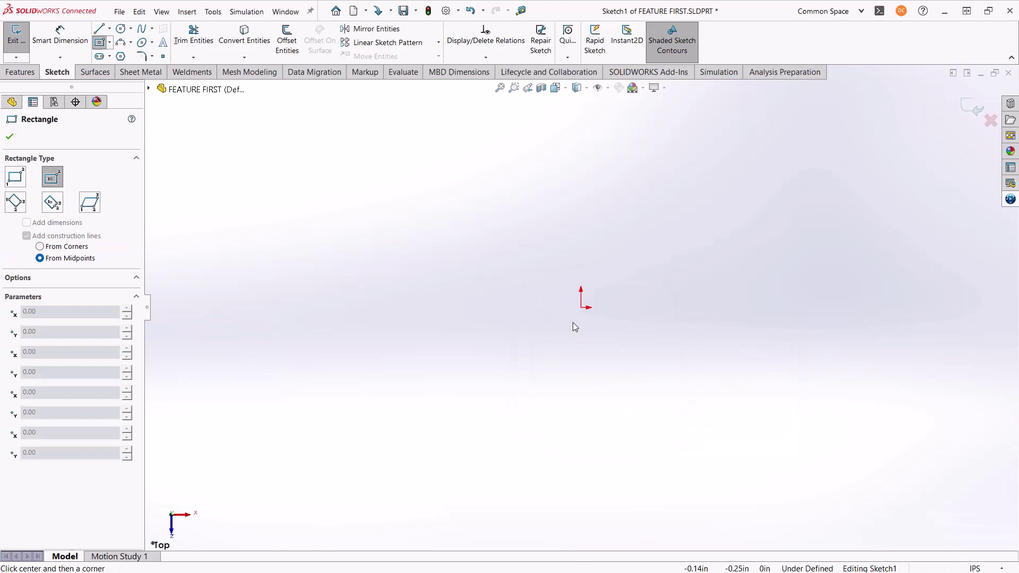
{"action": "left_click", "coordinate": [581, 307]}
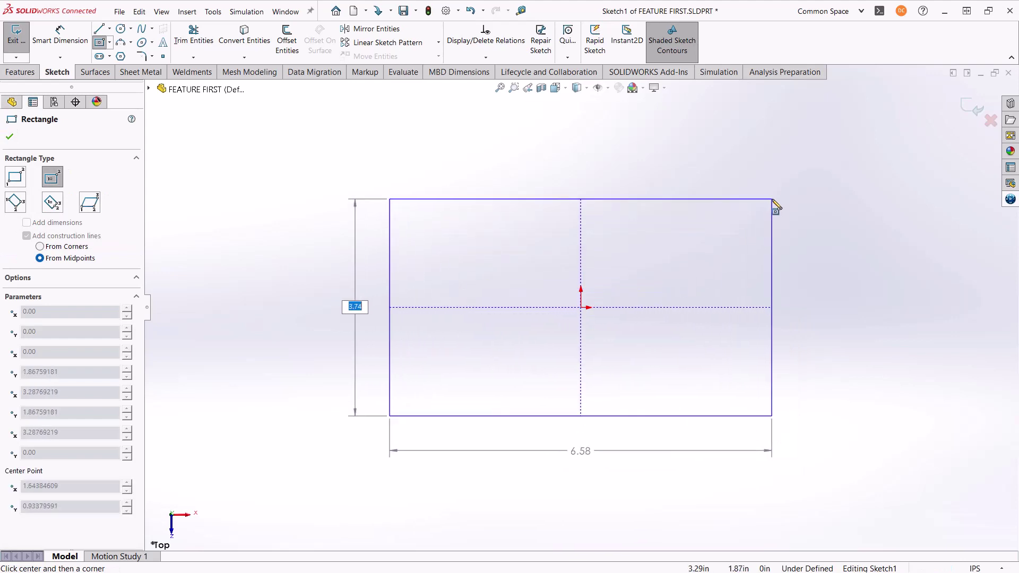
{"action": "type", "text": "3"}
{"action": "key", "text": "Tab"}
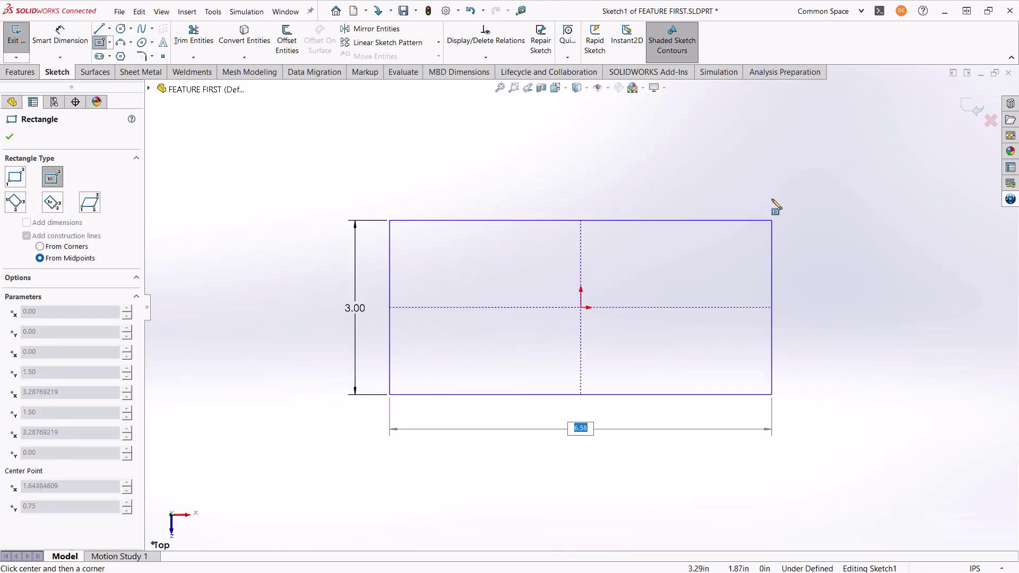
{"action": "type", "text": "6"}
{"action": "key", "text": "Return"}
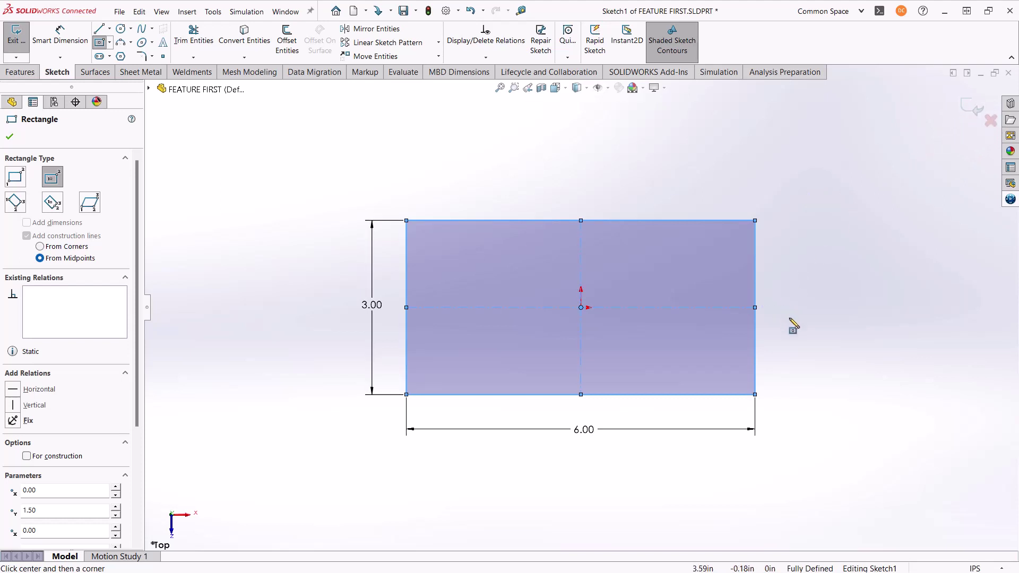
- Finish the rectangle sketch and extrude it as a blind boss 0.5 in deep
{"action": "key", "text": "d"}
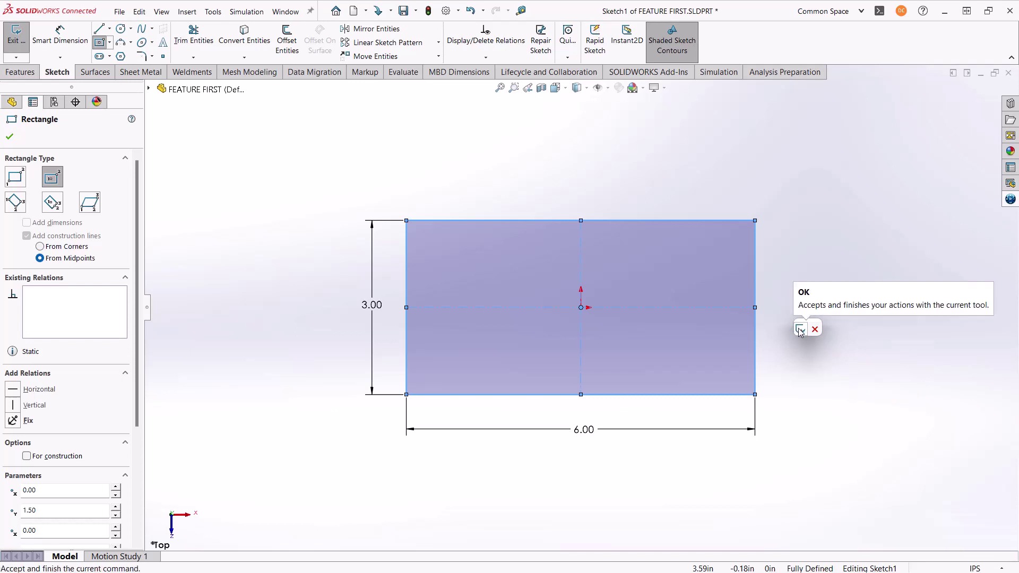
{"action": "left_click", "coordinate": [799, 329]}
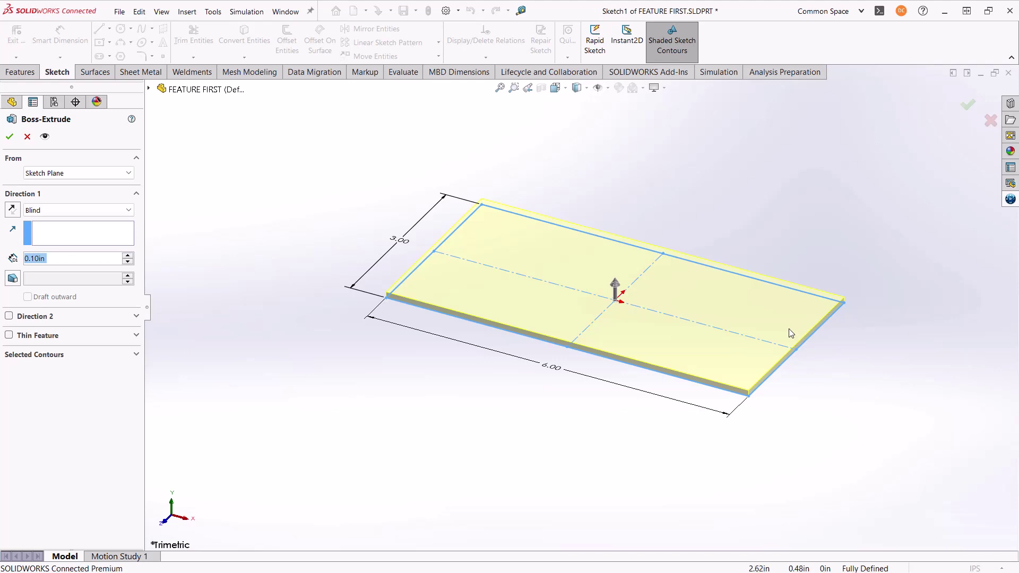
{"action": "type", "text": ".5"}
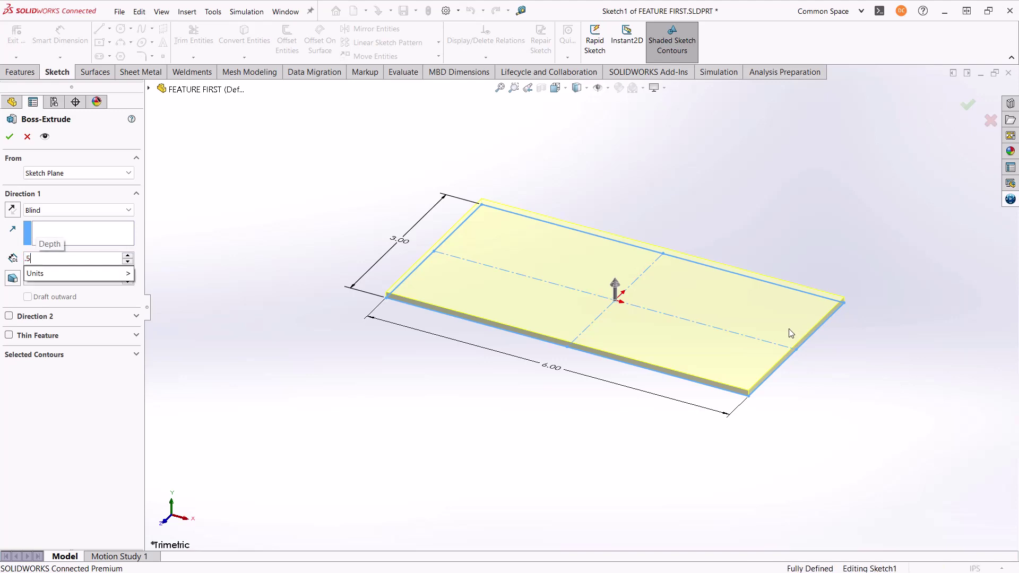
{"action": "key", "text": "Return"}
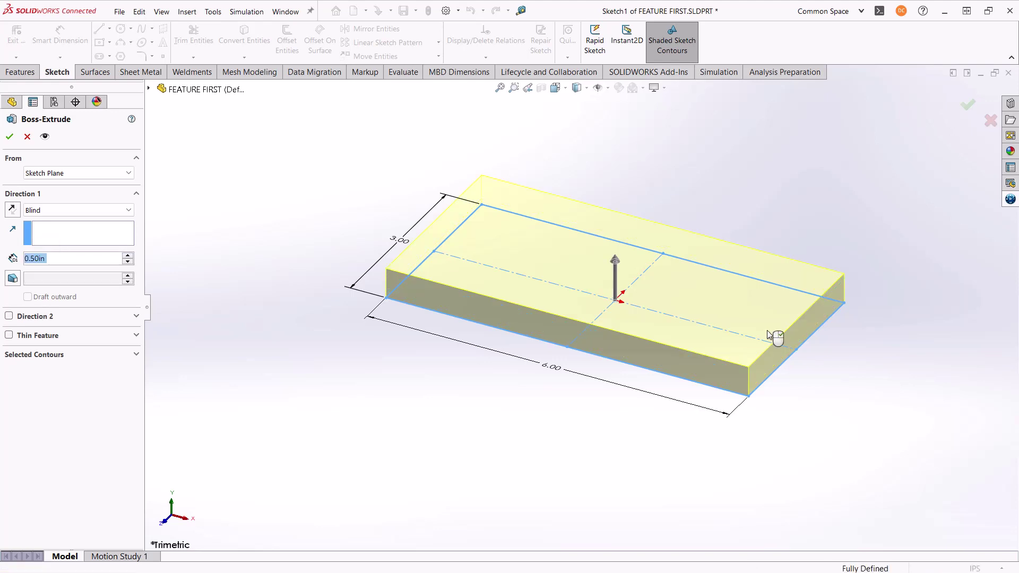
{"action": "key", "text": "Return"}
{"action": "left_click", "coordinate": [662, 403]}
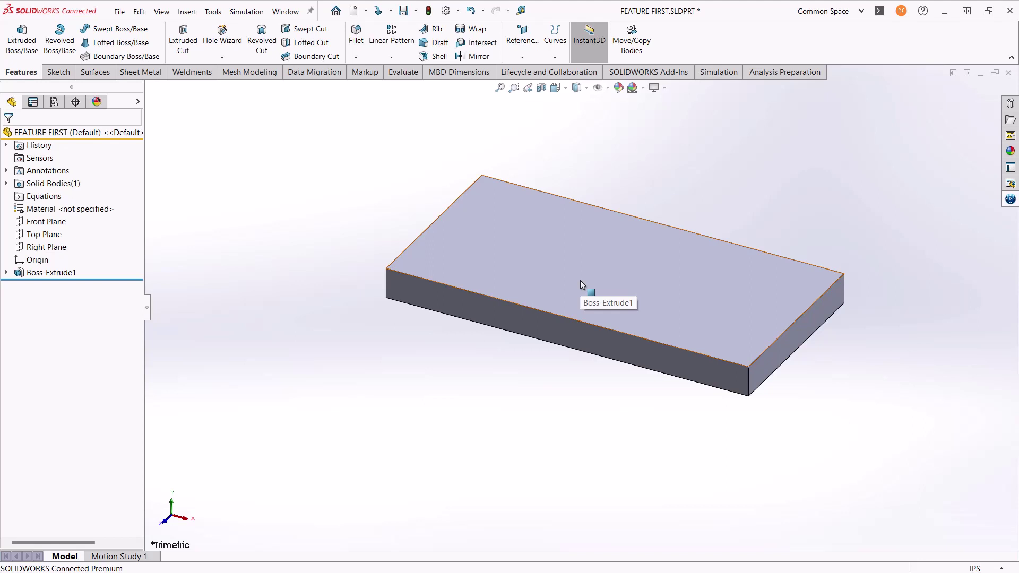
- Start an Extruded Cut on the plate's top face and sketch a horizontal centerpoint slot at the origin, about 4.18 in between centers and 0.72 in wide
{"action": "key", "text": "s"}
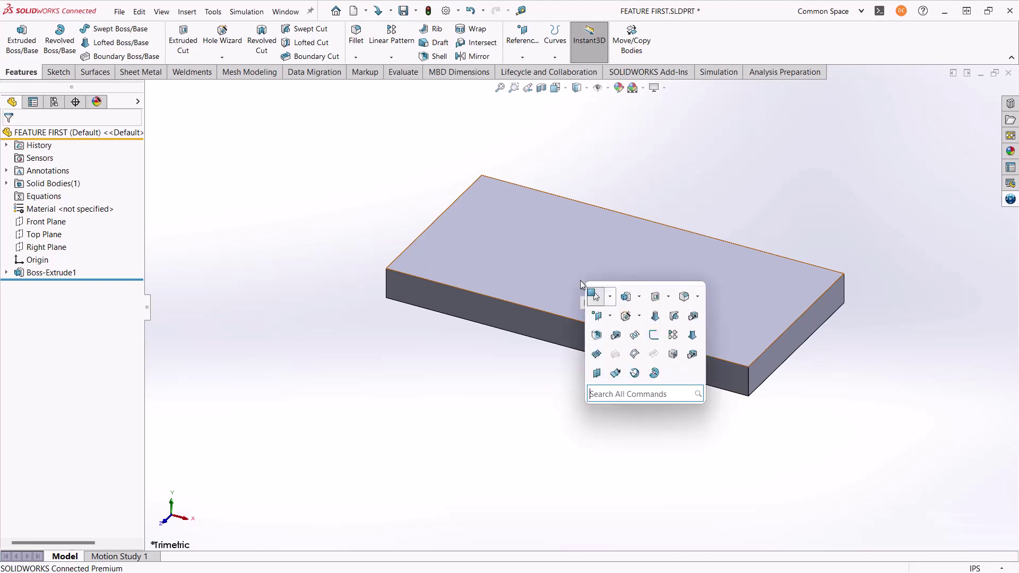
{"action": "left_click", "coordinate": [655, 297]}
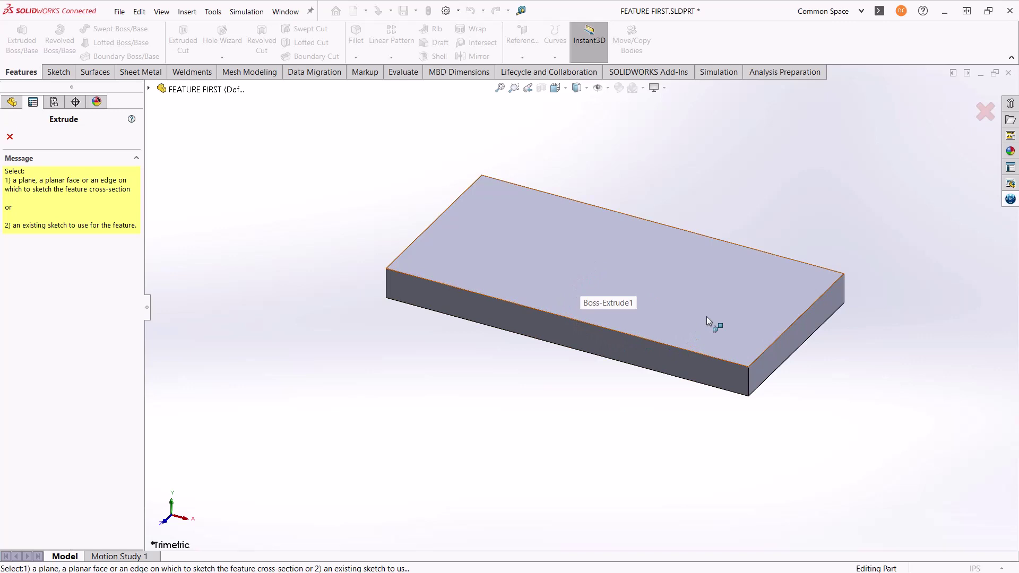
{"action": "left_click", "coordinate": [149, 88]}
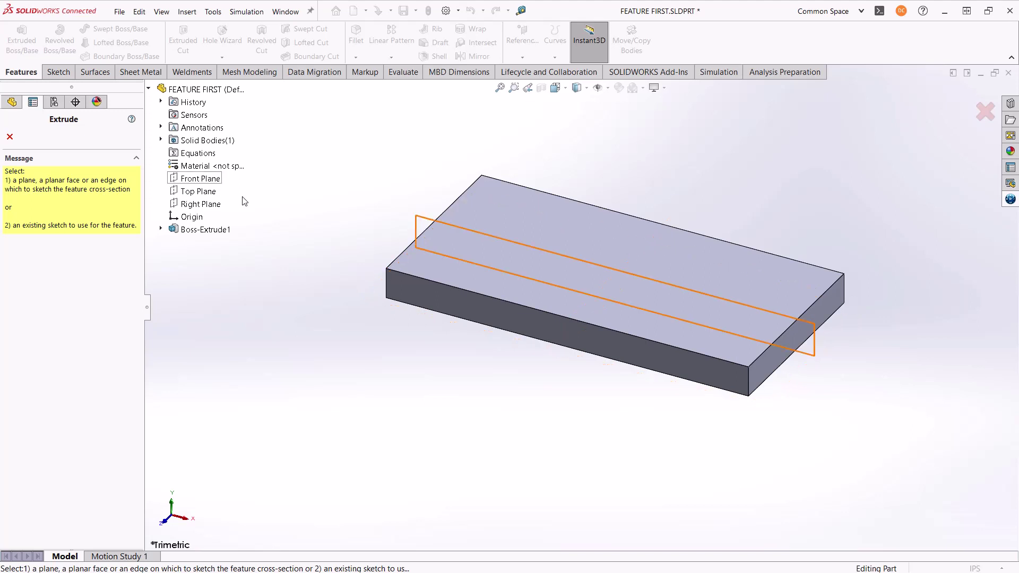
{"action": "left_click", "coordinate": [562, 250]}
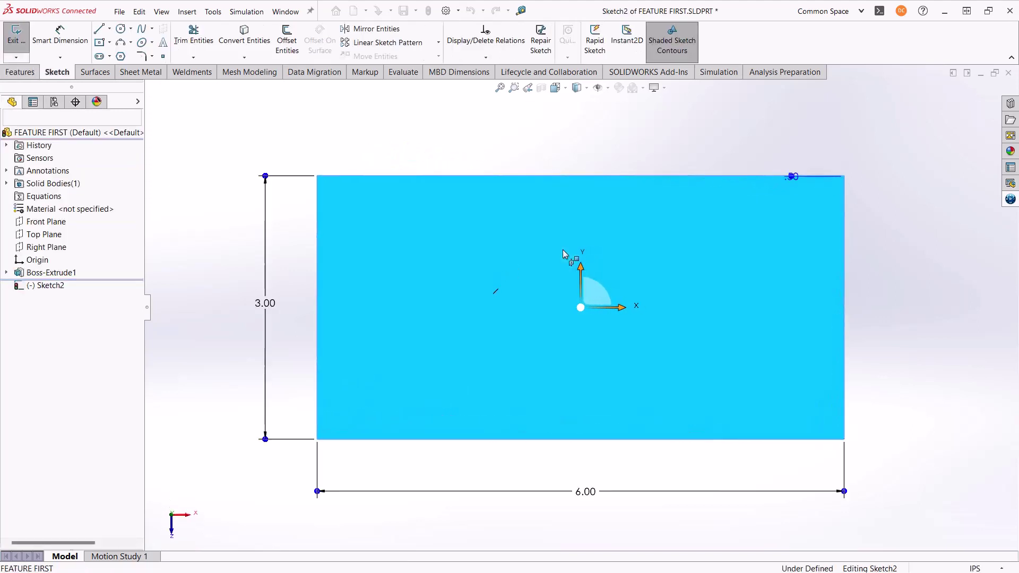
{"action": "key", "text": "s"}
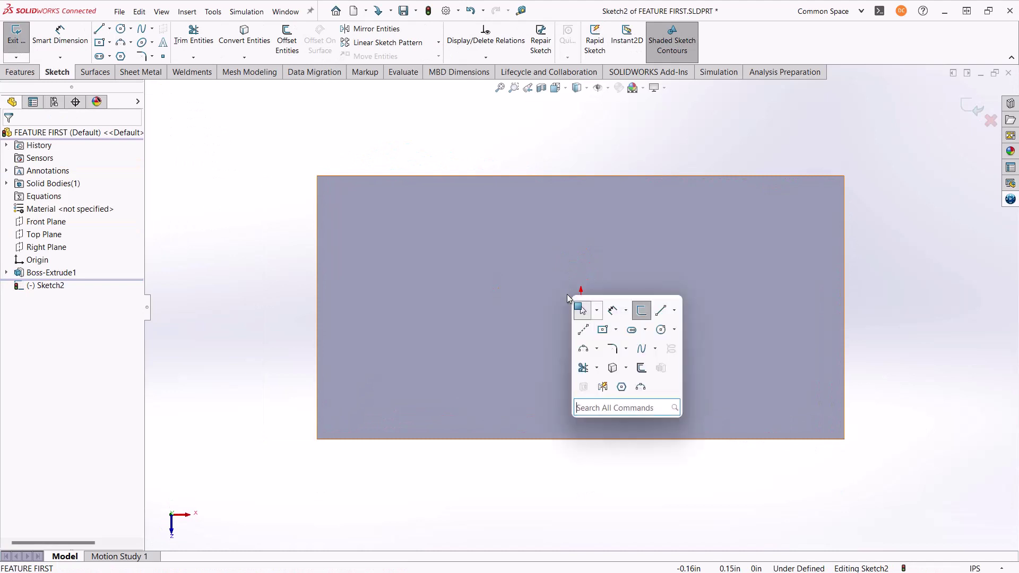
{"action": "left_click", "coordinate": [632, 329]}
{"action": "left_click", "coordinate": [581, 308]}
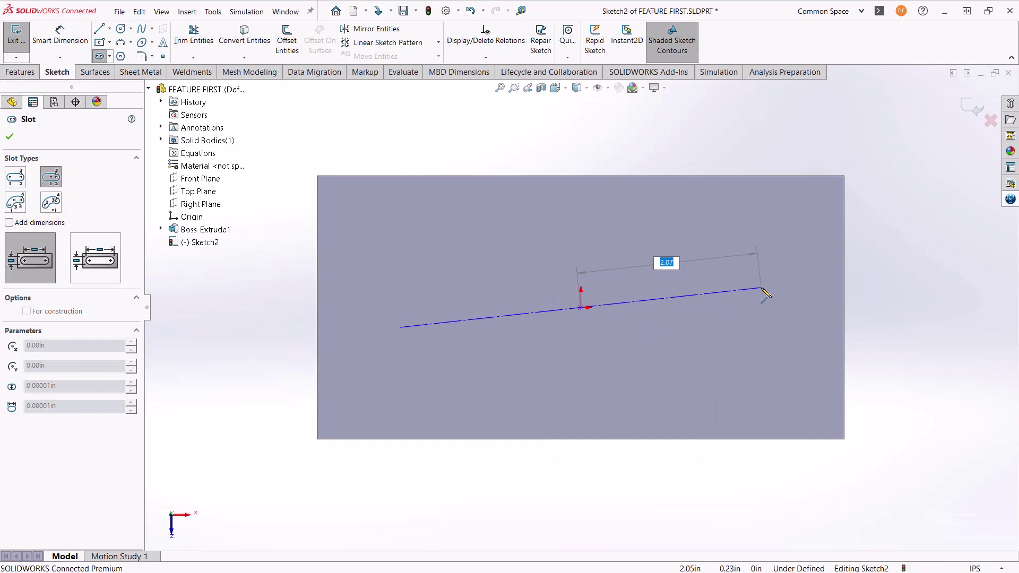
{"action": "left_click", "coordinate": [764, 307]}
{"action": "left_click", "coordinate": [765, 276]}
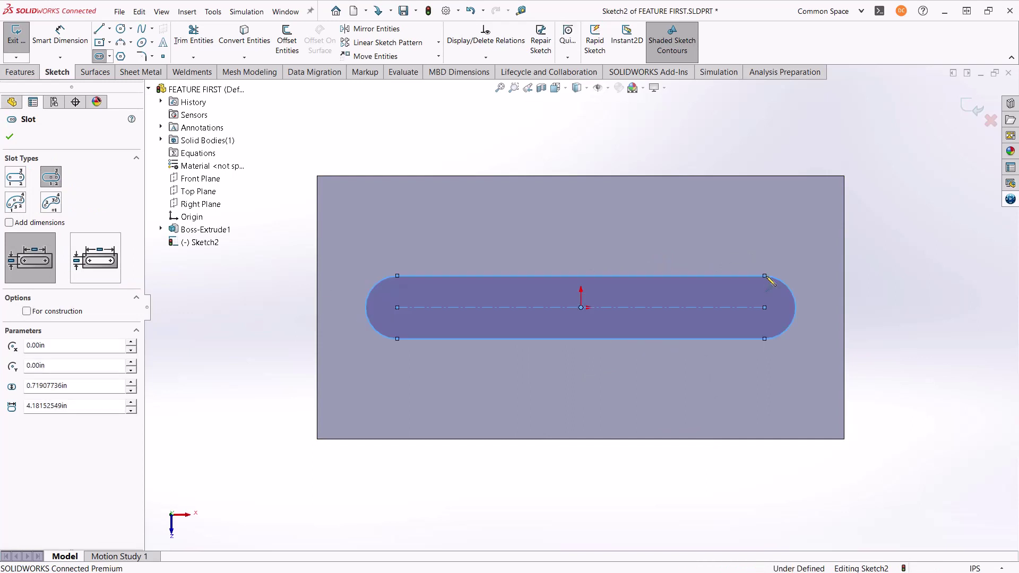
{"action": "right_click", "coordinate": [714, 270]}
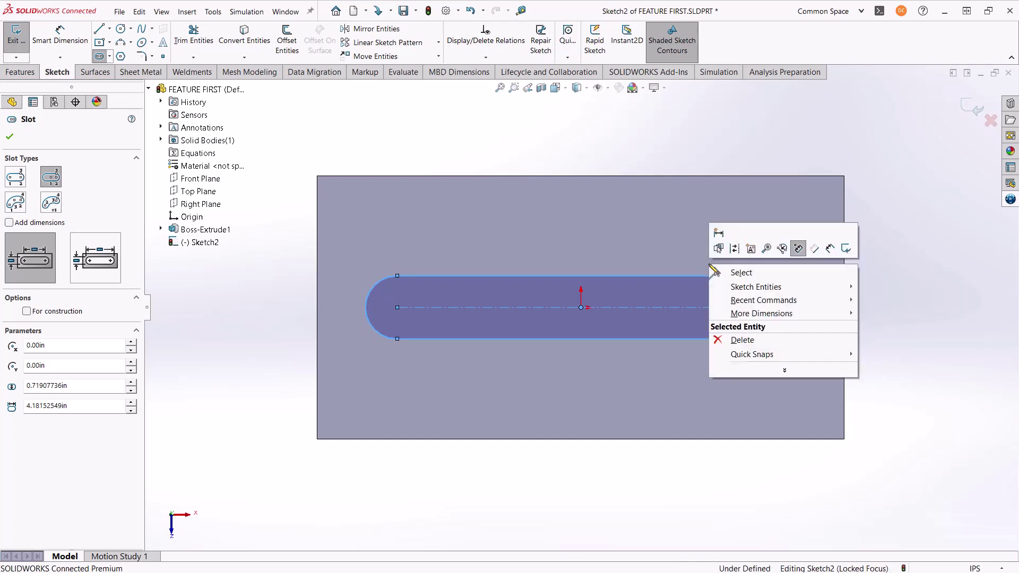
{"action": "left_click", "coordinate": [902, 317]}
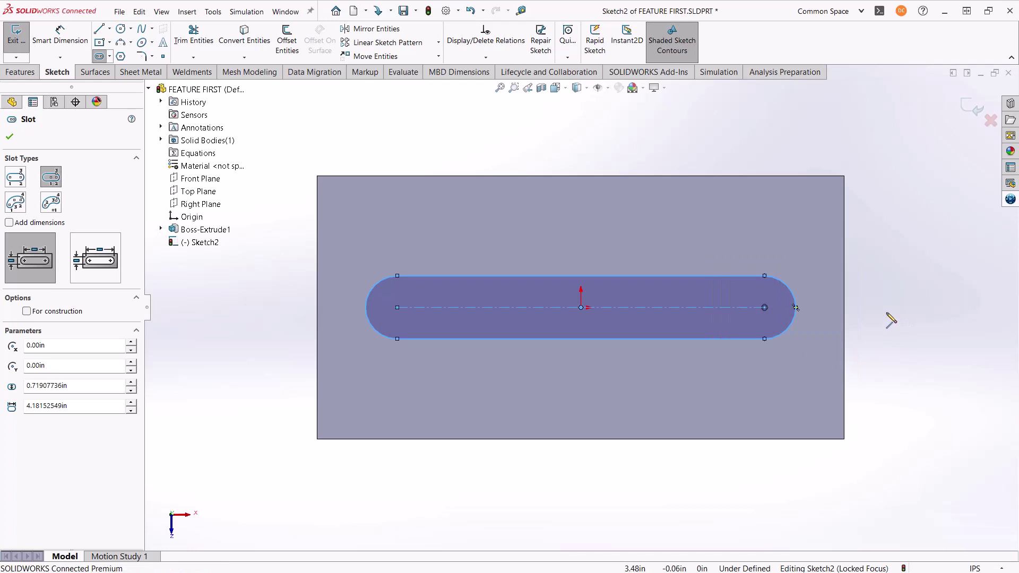
{"action": "key", "text": "Escape"}
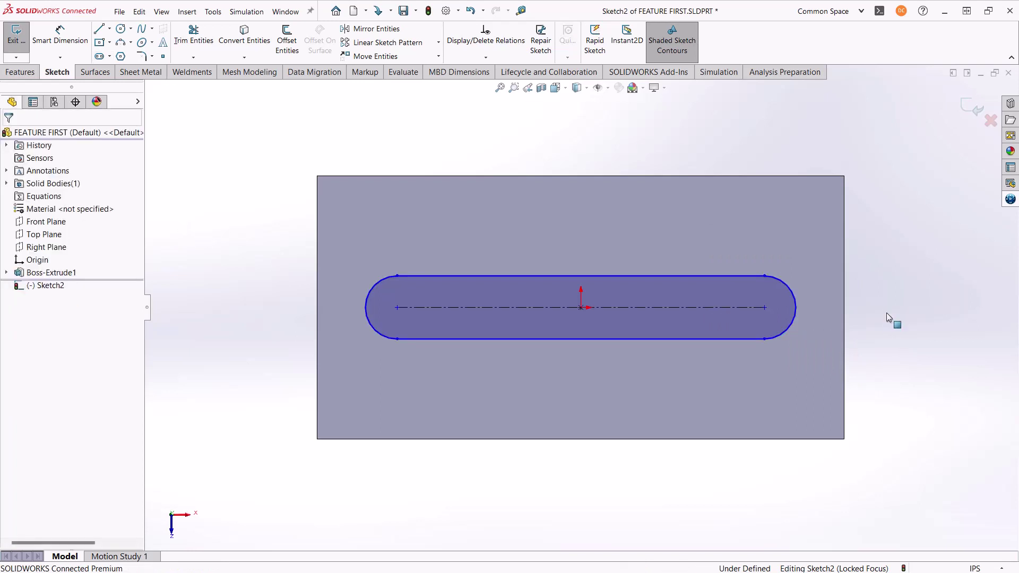
- Fully define all entities in the slot sketch with automatic relations and baseline dimensions
{"action": "right_click", "coordinate": [886, 317]}
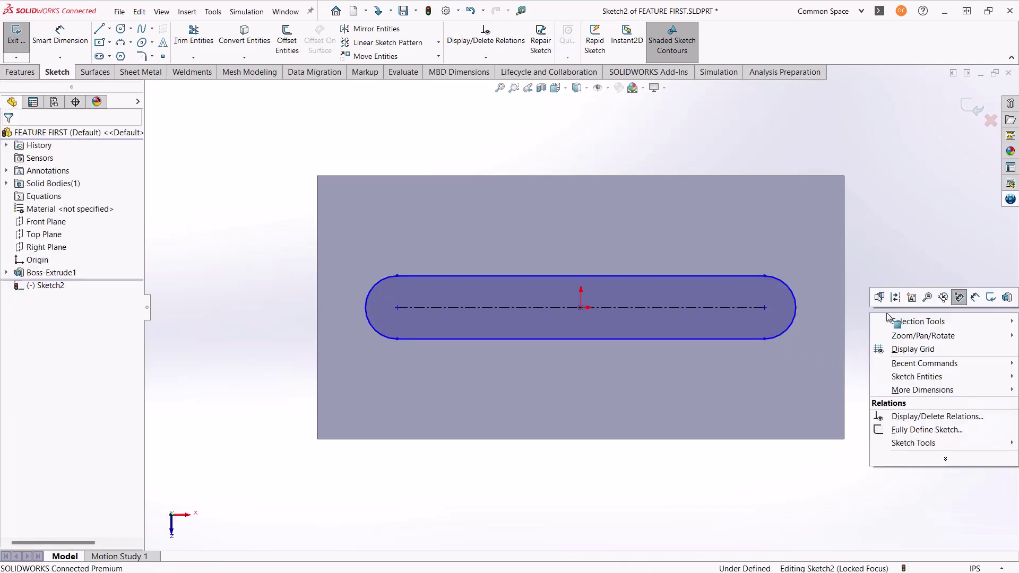
{"action": "left_click", "coordinate": [900, 431]}
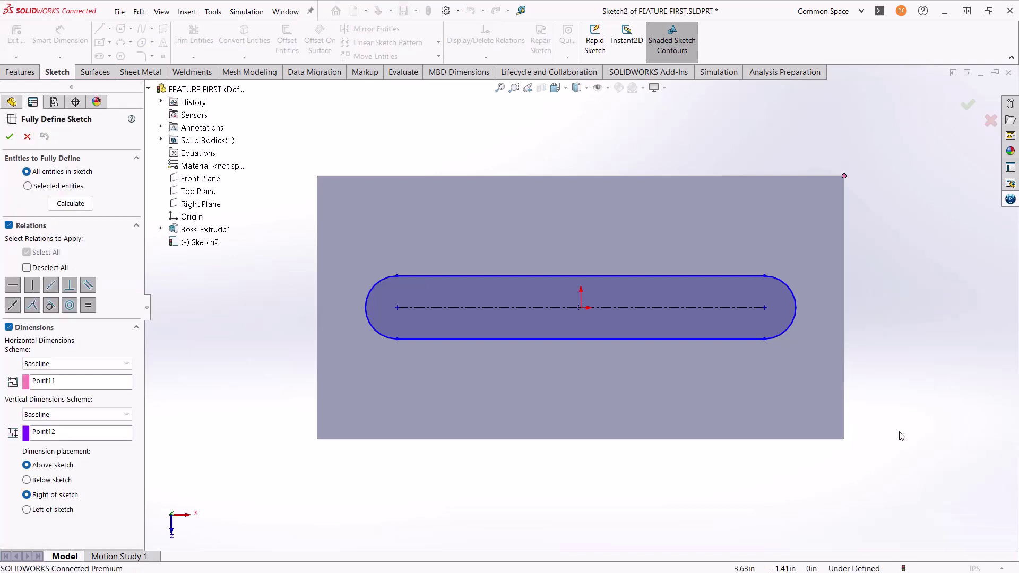
{"action": "right_click", "coordinate": [568, 382]}
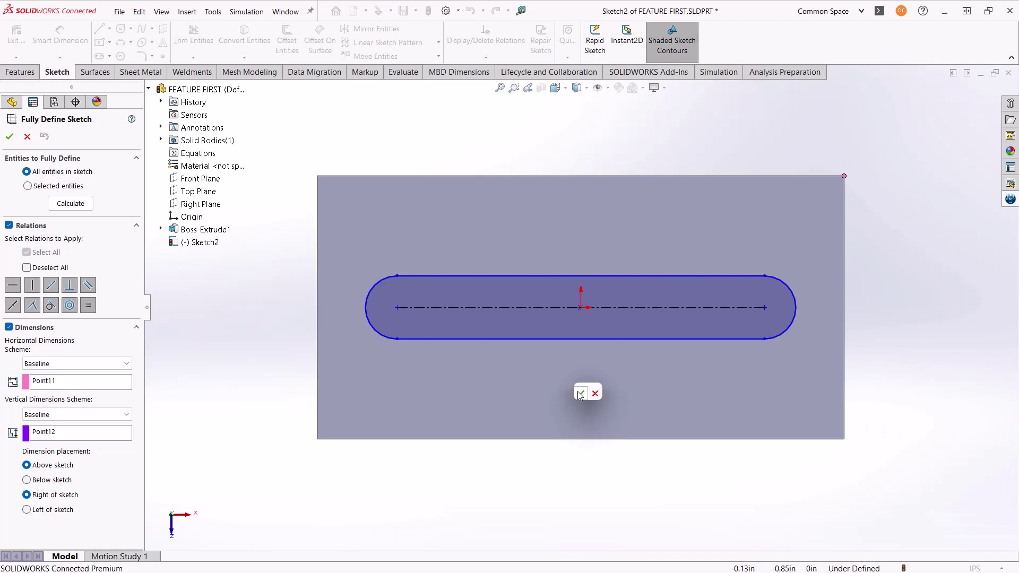
{"action": "left_click", "coordinate": [577, 392]}
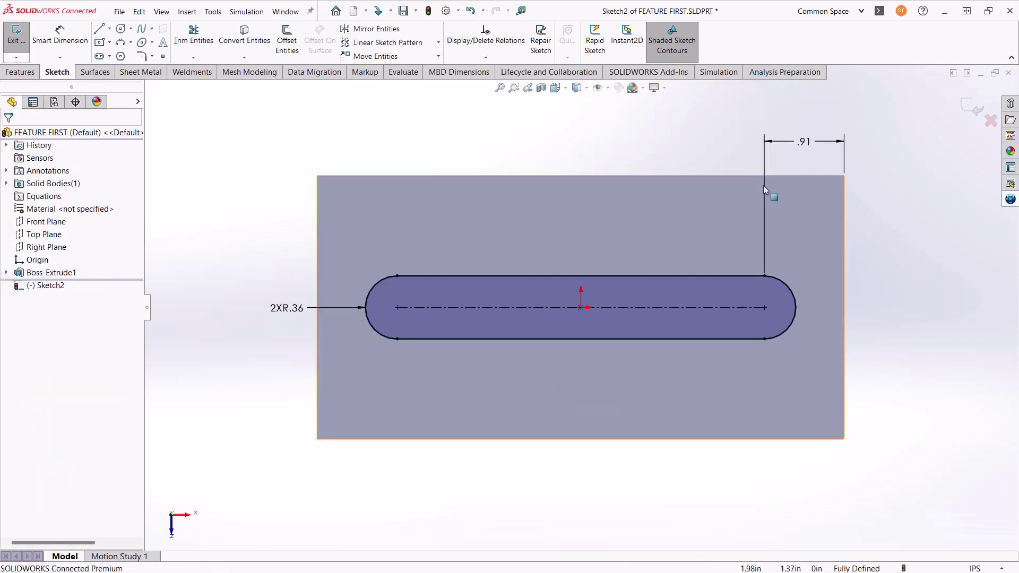
- Set the distance from the slot's arc center to the plate's right edge to 1 in and the slot's end radius to 0.375 in
{"action": "double_click", "coordinate": [802, 143]}
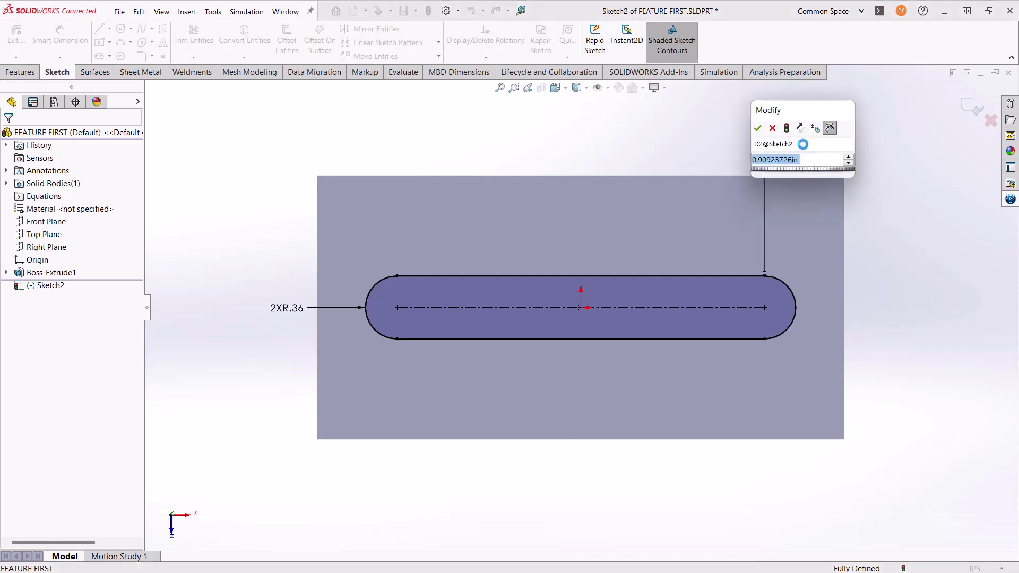
{"action": "type", "text": "1."}
{"action": "key", "text": "Return"}
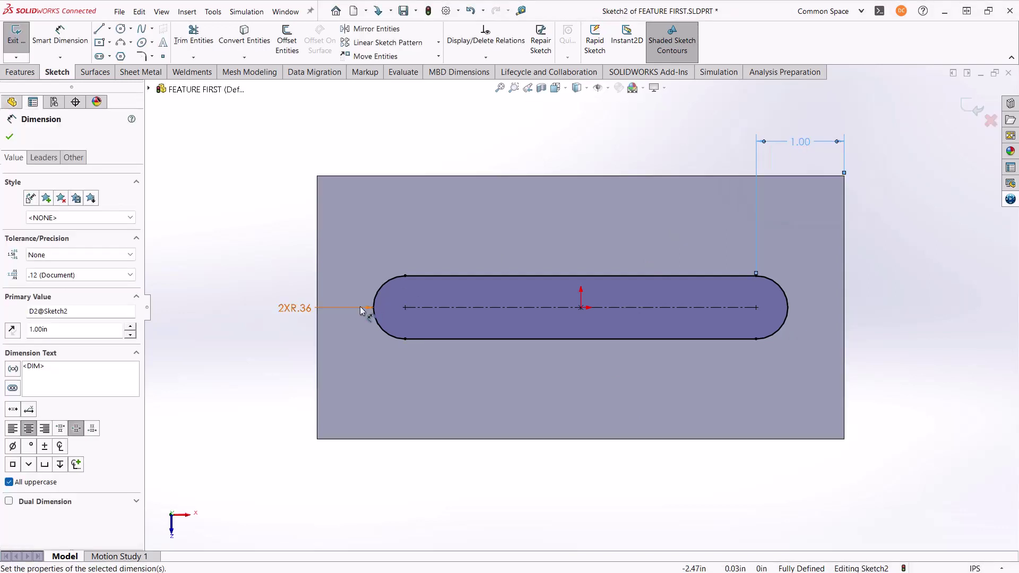
{"action": "double_click", "coordinate": [307, 311]}
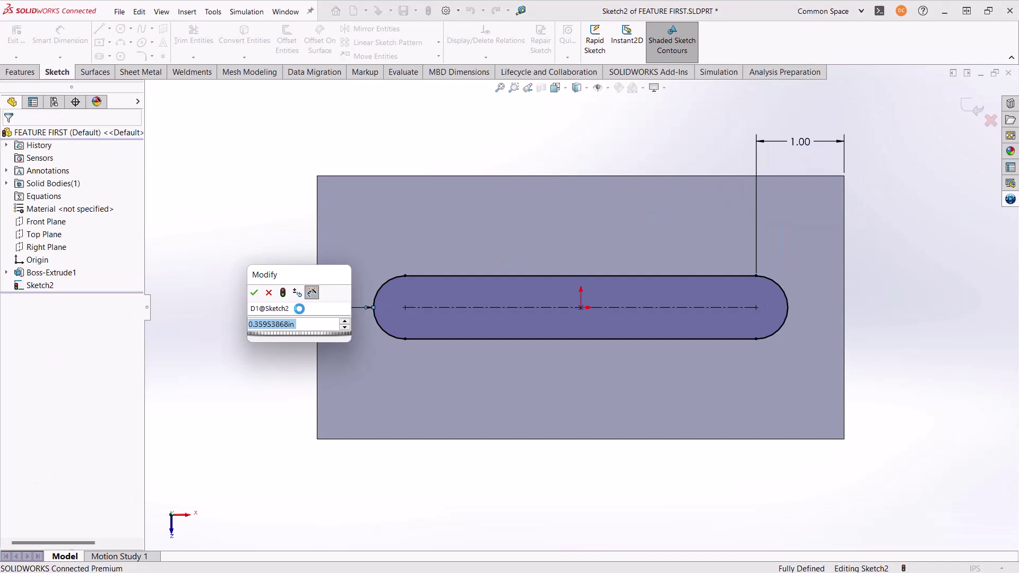
{"action": "type", "text": ".36"}
{"action": "key", "text": "Return"}
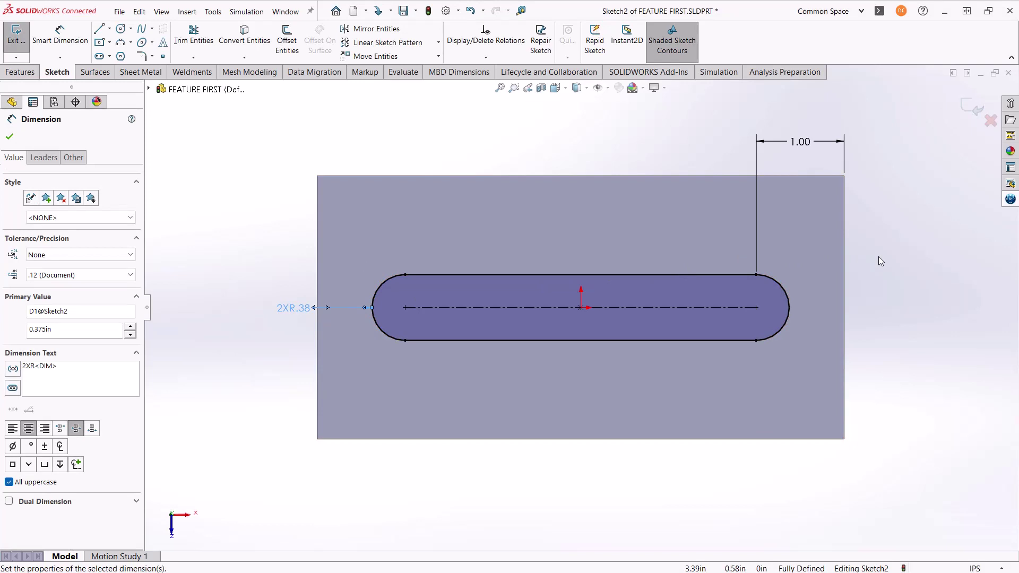
{"action": "key", "text": "d"}
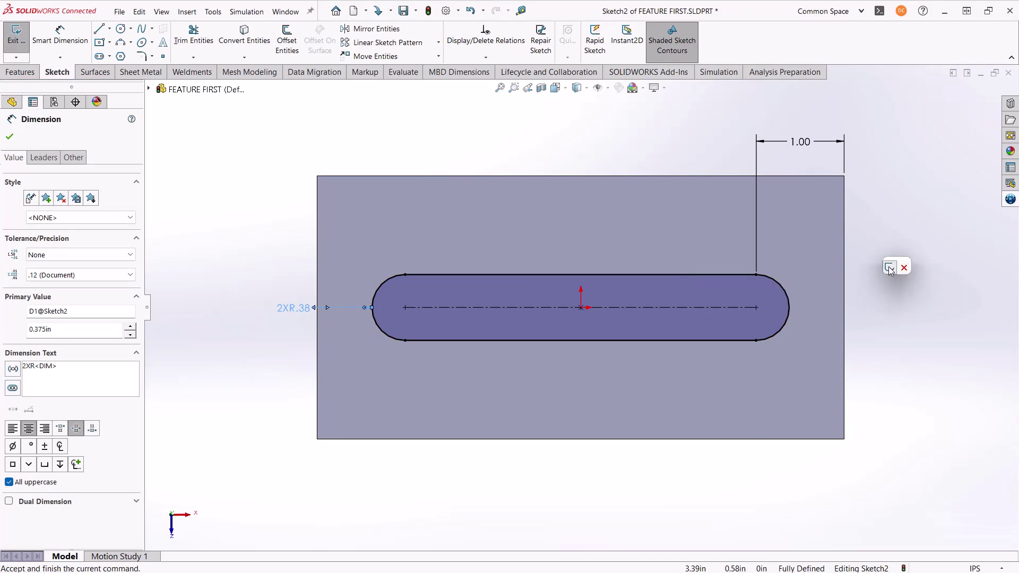
- Finish the slot sketch and cut it Up To Surface, using the plate's opposite large face as the end condition
{"action": "left_click", "coordinate": [890, 268]}
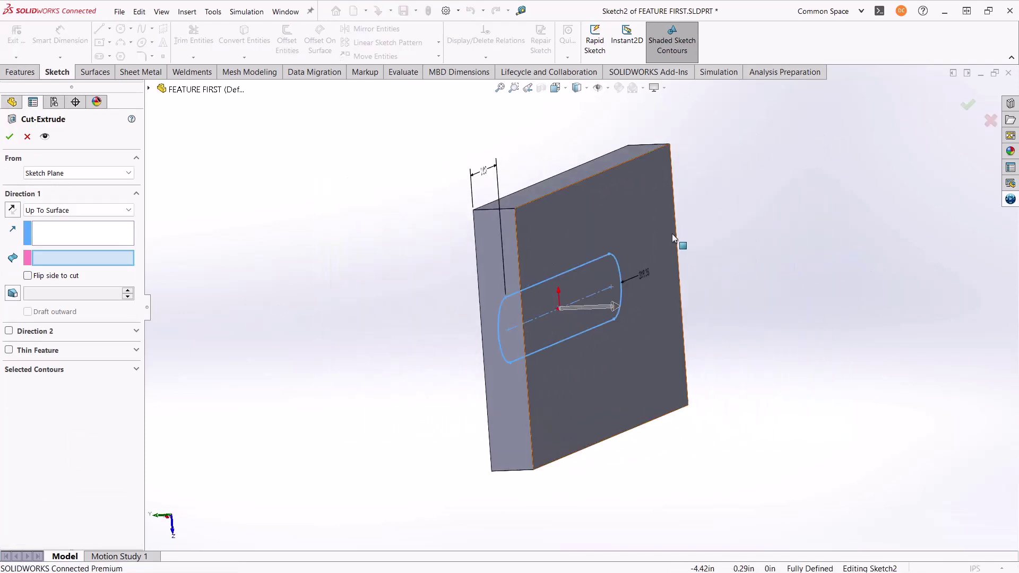
{"action": "left_click", "coordinate": [655, 205]}
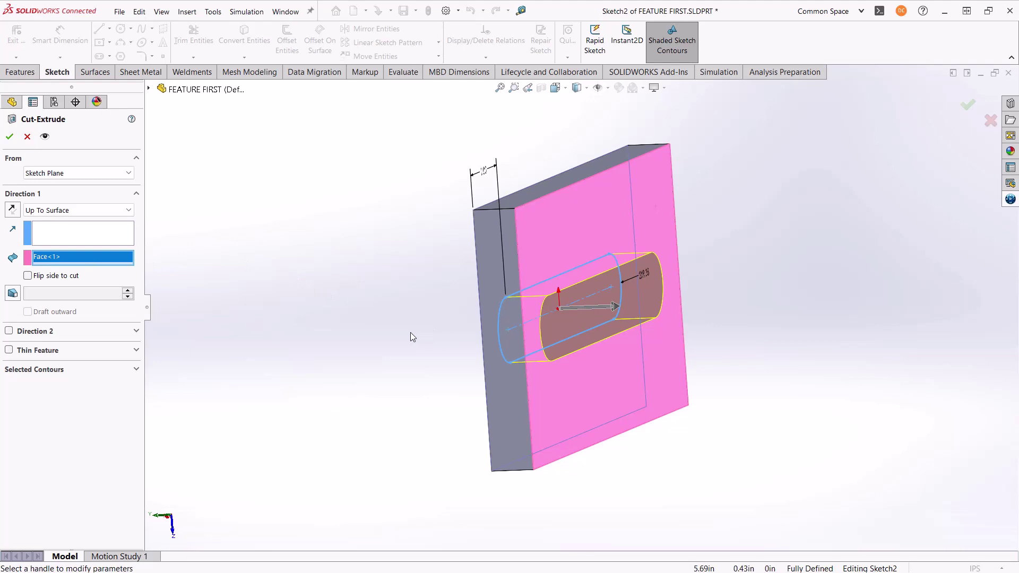
{"action": "left_click", "coordinate": [9, 136]}
{"action": "left_click", "coordinate": [326, 319]}
{"action": "mouse_move", "coordinate": [325, 319]}
{"action": "middle_mouse_down"}
{"action": "mouse_move", "coordinate": [404, 302]}
{"action": "mouse_move", "coordinate": [426, 326]}
{"action": "middle_mouse_up"}
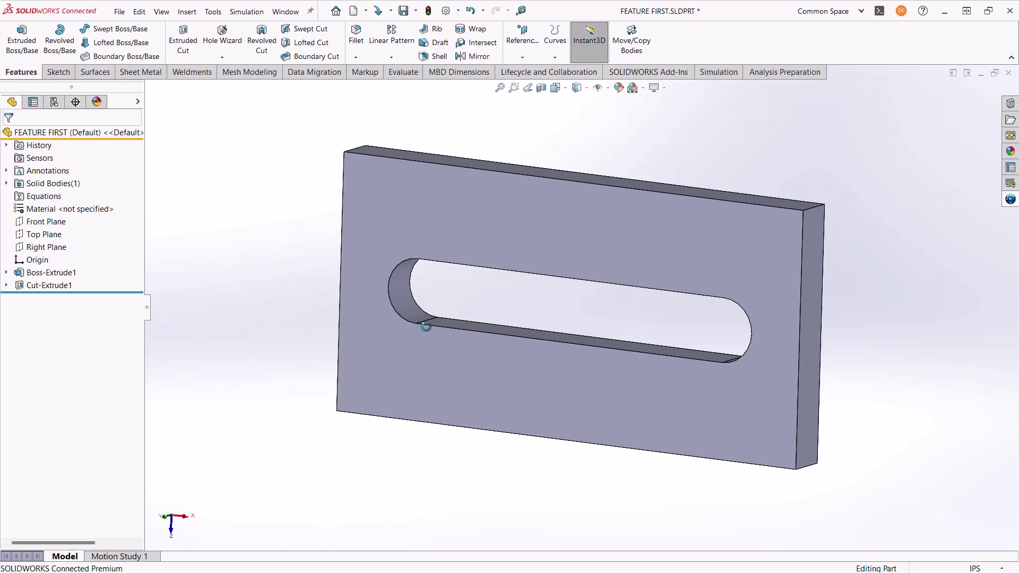
{"action": "key", "text": "ctrl+Tab"}
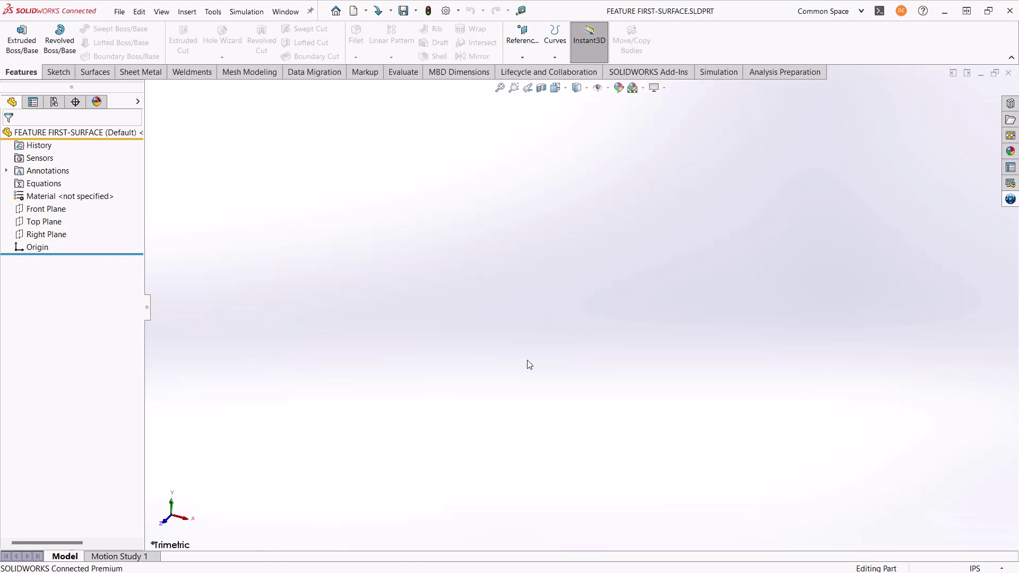
{"action": "key", "text": "ctrl+Tab"}
{"action": "key", "text": "ctrl+Tab"}
{"action": "key", "text": "ctrl+Tab"}
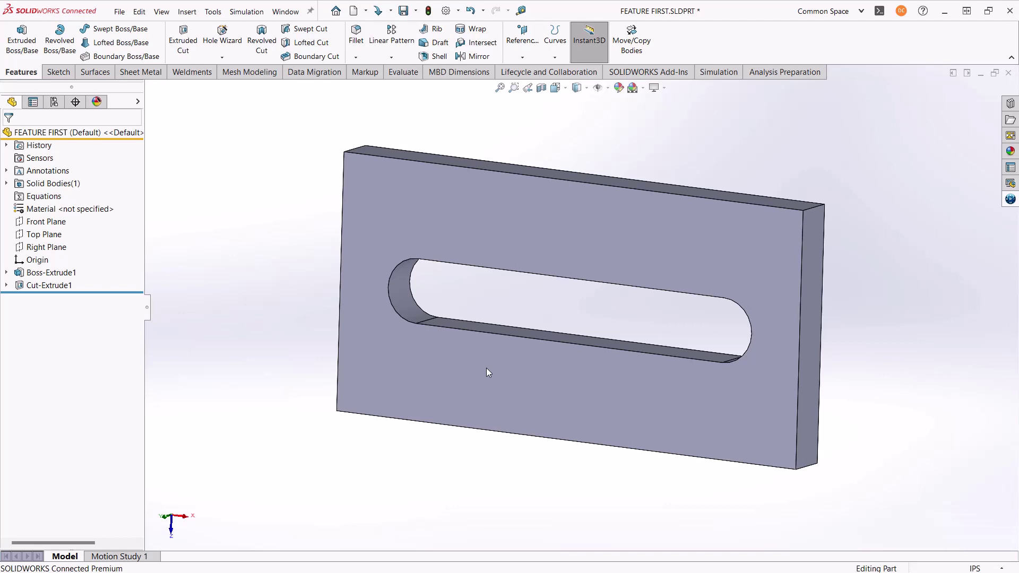
- Switch to the FEATURE FIRST-SURFACE part and start an Extruded Surface with its sketch on the Front Plane
{"action": "key", "text": "ctrl+Tab"}
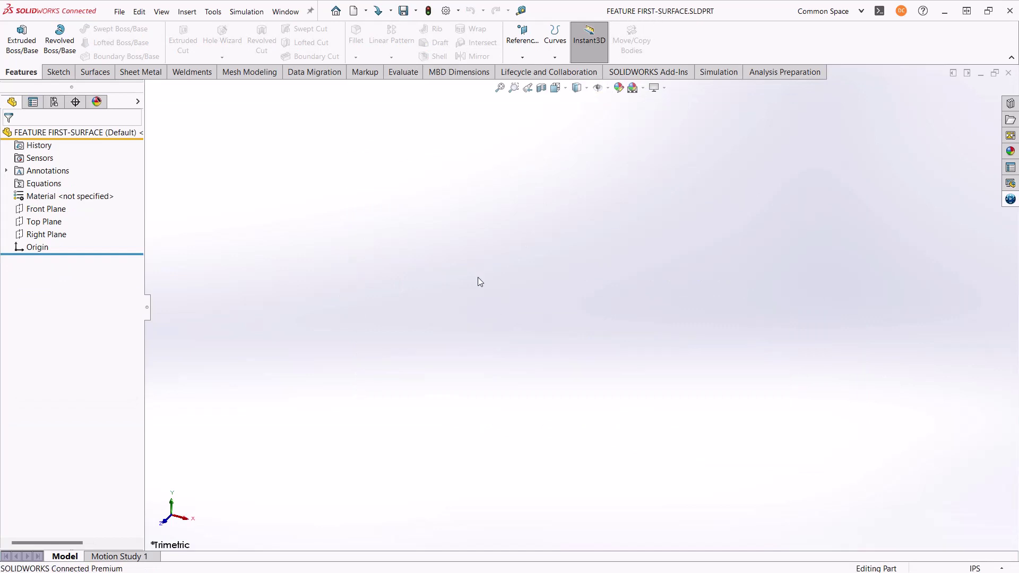
{"action": "left_click", "coordinate": [94, 73]}
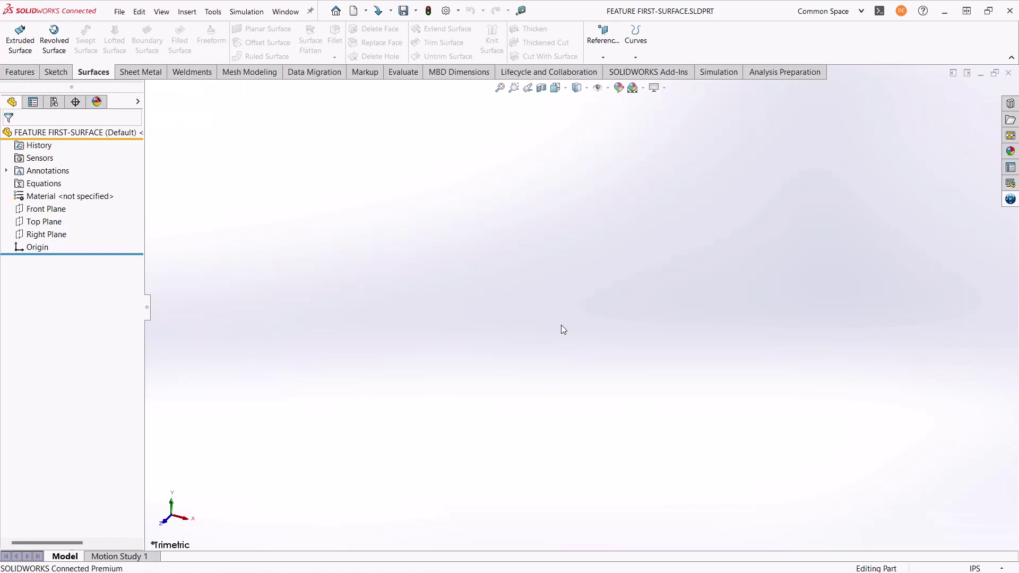
{"action": "key", "text": "s"}
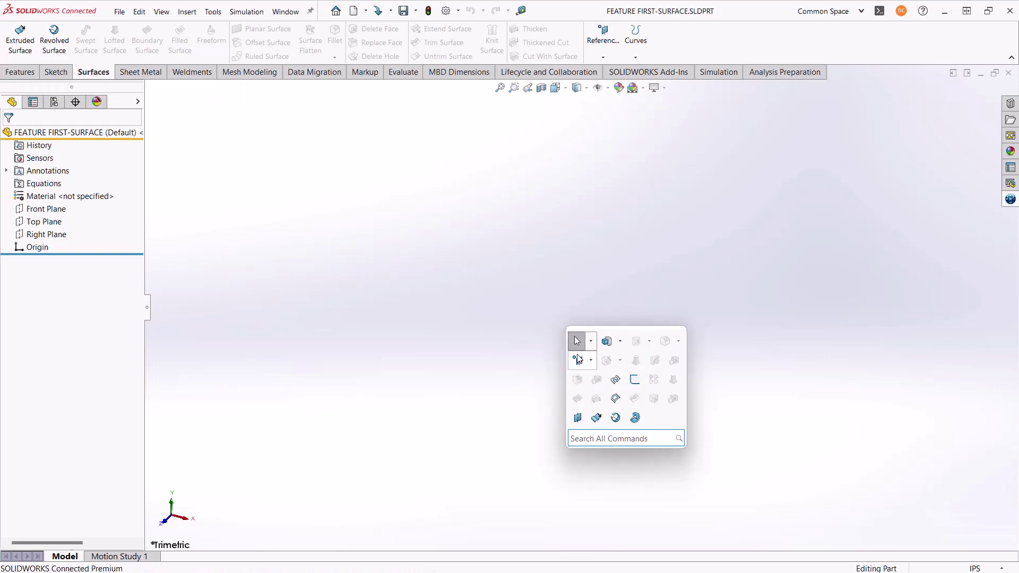
{"action": "left_click", "coordinate": [598, 420]}
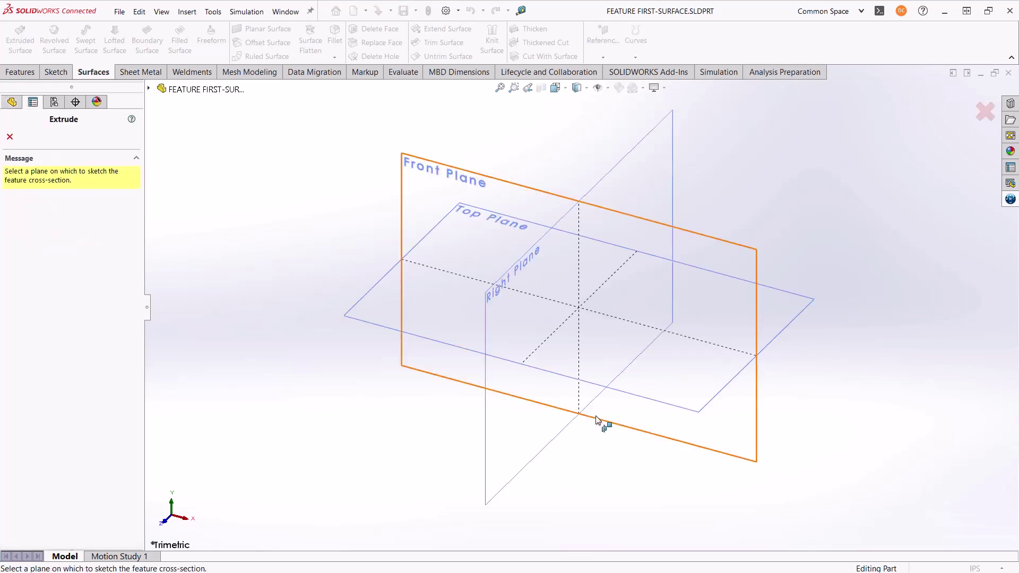
{"action": "left_click", "coordinate": [440, 192]}
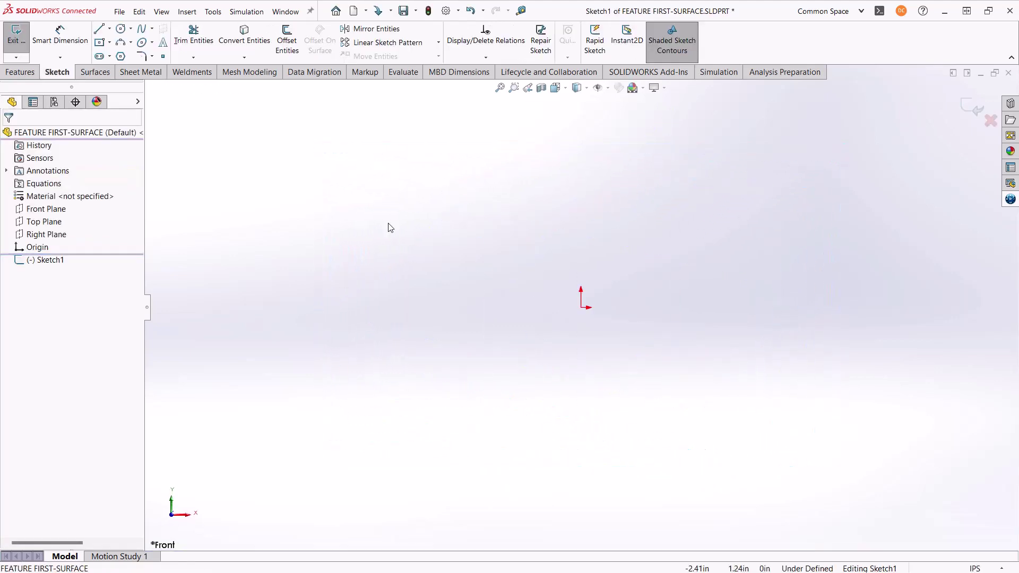
- Sketch an open, wavy six-point spline running across and above the origin, ending high on the positive X side
{"action": "key", "text": "s"}
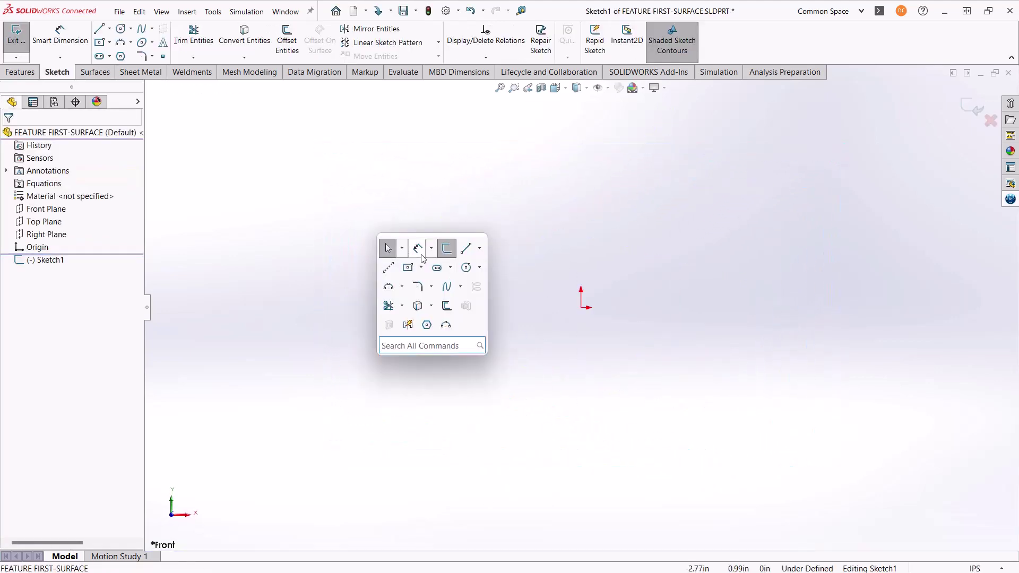
{"action": "left_click", "coordinate": [447, 286]}
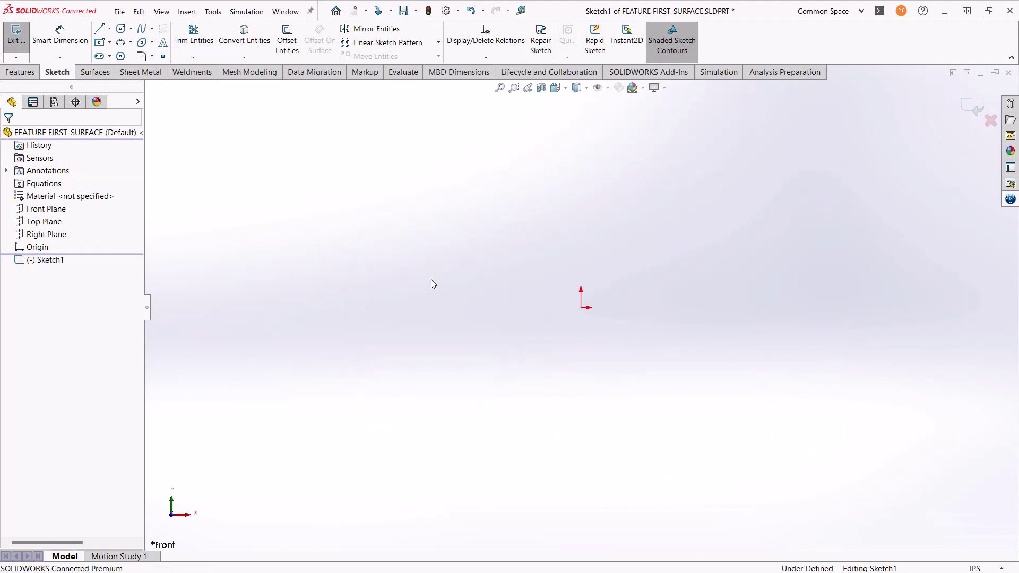
{"action": "left_click", "coordinate": [291, 284]}
{"action": "left_click", "coordinate": [386, 215]}
{"action": "left_click", "coordinate": [485, 248]}
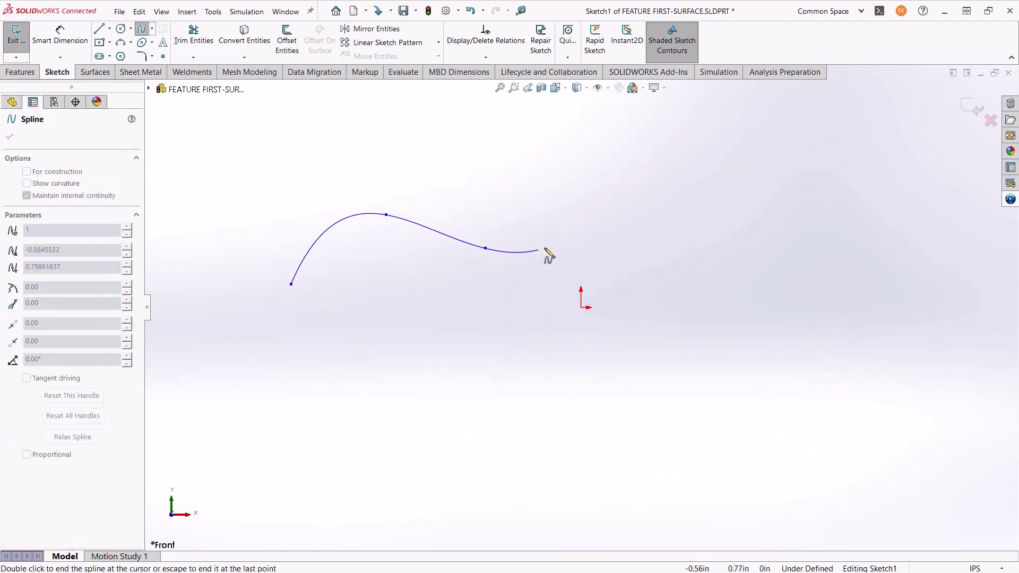
{"action": "left_click", "coordinate": [621, 183]}
{"action": "left_click", "coordinate": [731, 247]}
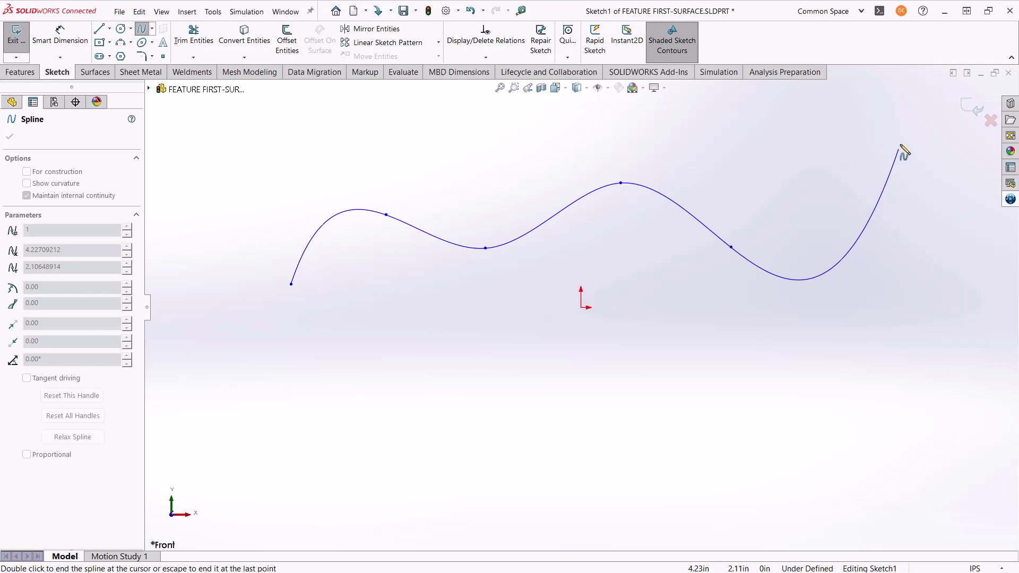
{"action": "left_click", "coordinate": [908, 126]}
{"action": "key", "text": "Escape"}
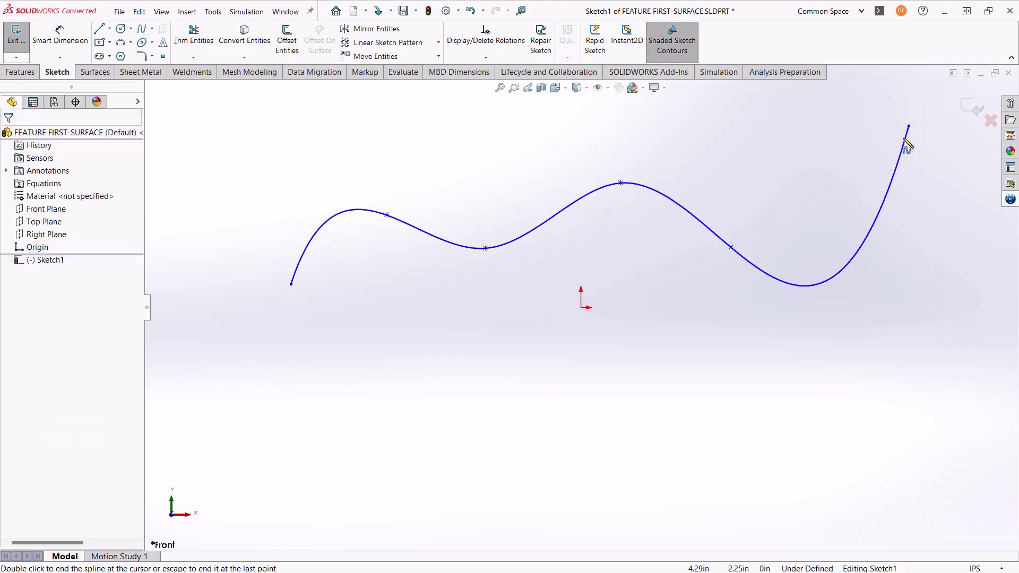
- Finish the spline sketch and extrude it as a Mid Plane surface about 6.06 in deep
{"action": "left_click", "coordinate": [839, 183]}
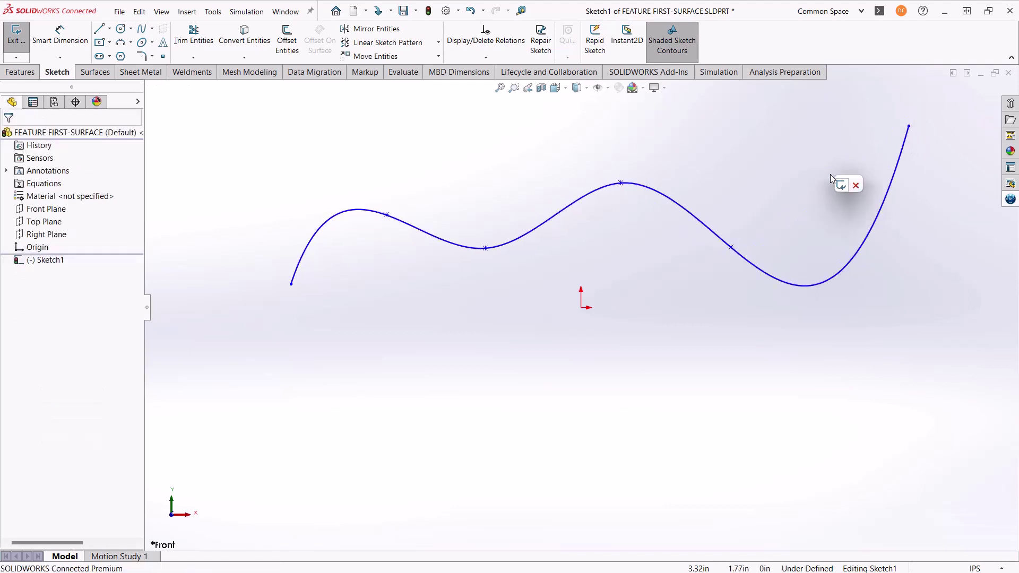
{"action": "left_click", "coordinate": [841, 185]}
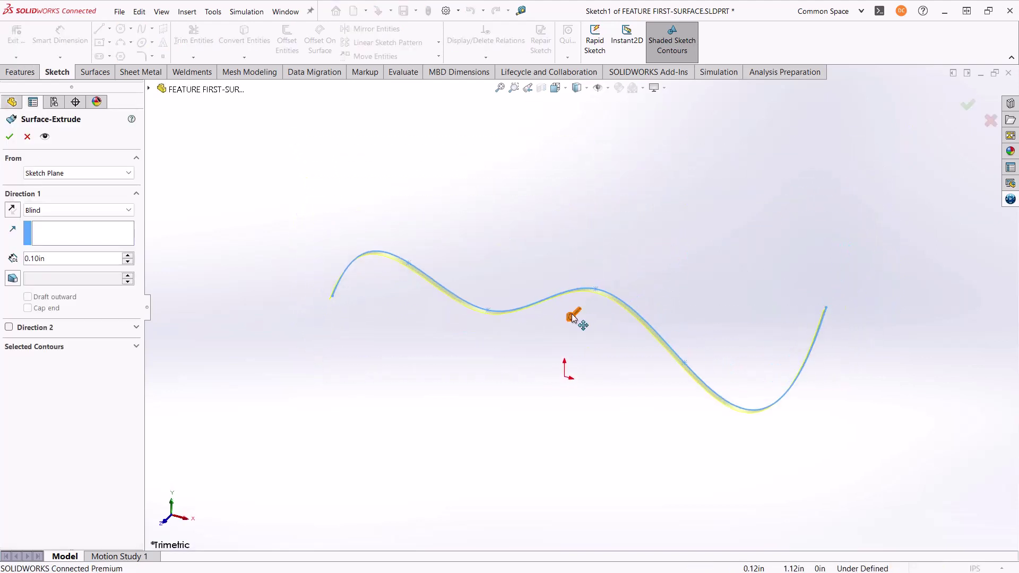
{"action": "left_click_drag", "start_coordinate": [554, 333], "coordinate": [482, 403]}
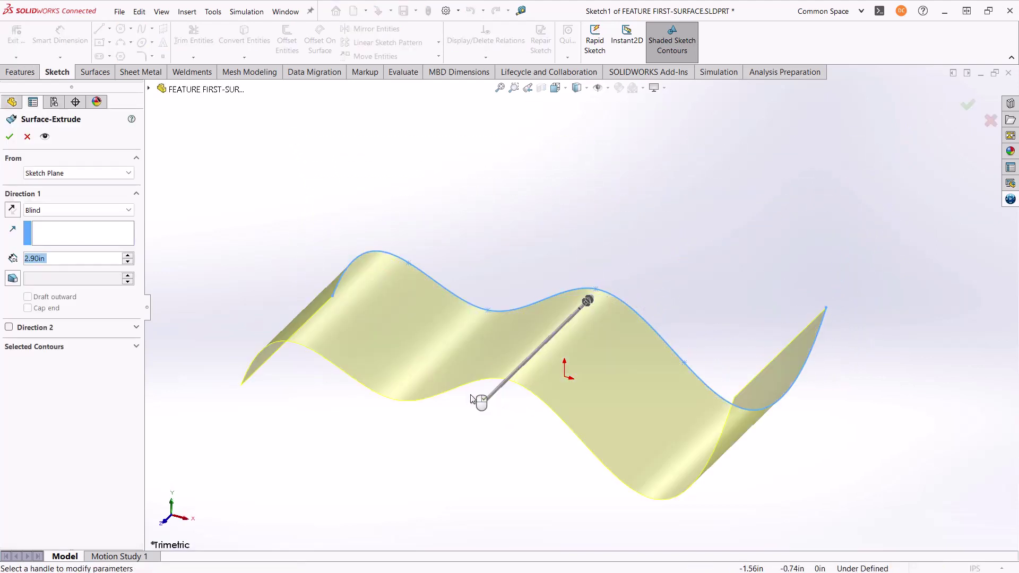
{"action": "left_click", "coordinate": [58, 210]}
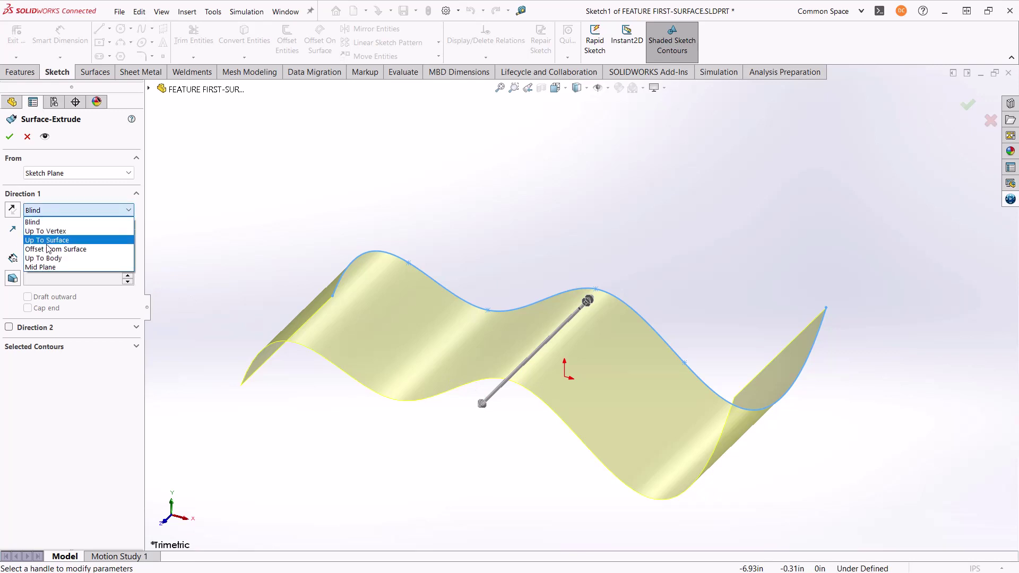
{"action": "left_click", "coordinate": [46, 267]}
{"action": "left_click_drag", "start_coordinate": [531, 360], "coordinate": [480, 406]}
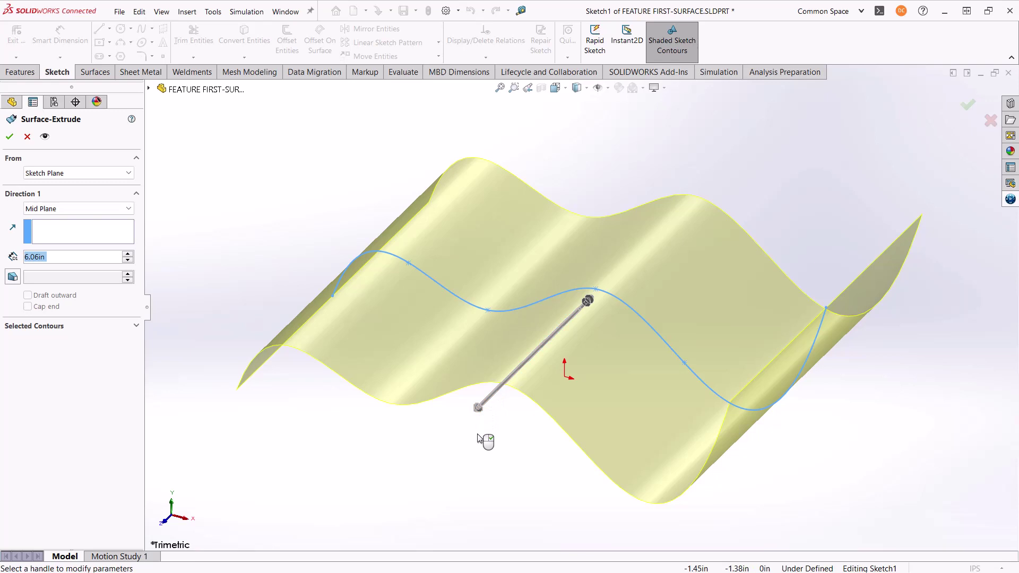
{"action": "left_click", "coordinate": [9, 136]}
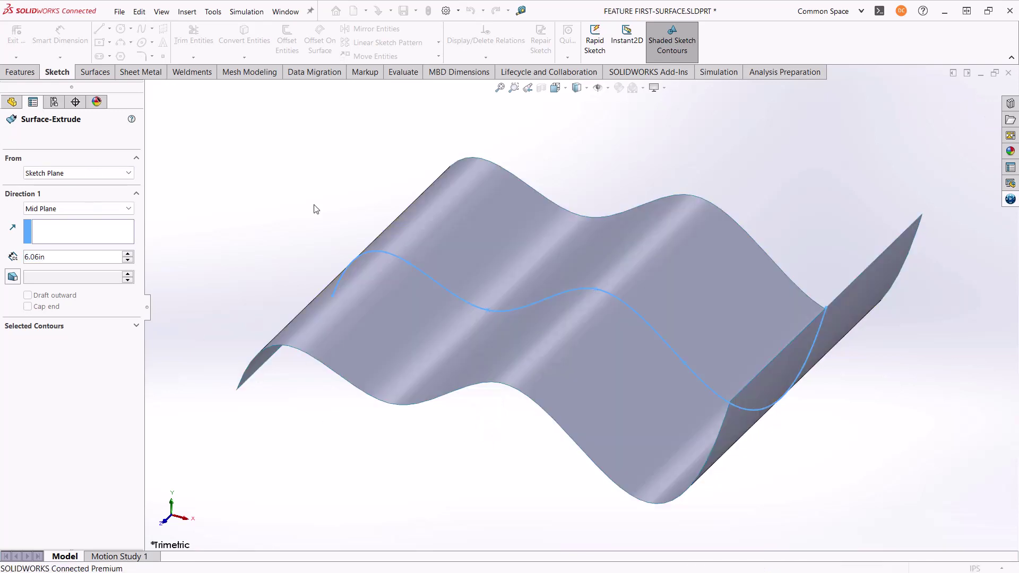
{"action": "mouse_move", "coordinate": [371, 282]}
{"action": "middle_mouse_down"}
{"action": "mouse_move", "coordinate": [423, 264]}
{"action": "mouse_move", "coordinate": [509, 262]}
{"action": "mouse_move", "coordinate": [423, 250]}
{"action": "mouse_move", "coordinate": [410, 305]}
{"action": "middle_mouse_up"}
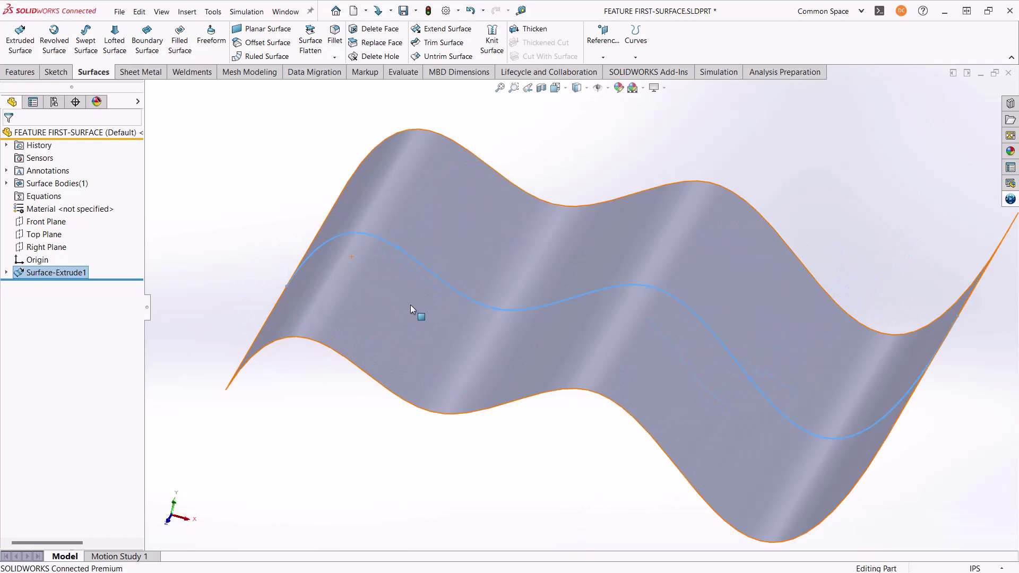
{"action": "left_click", "coordinate": [248, 244]}
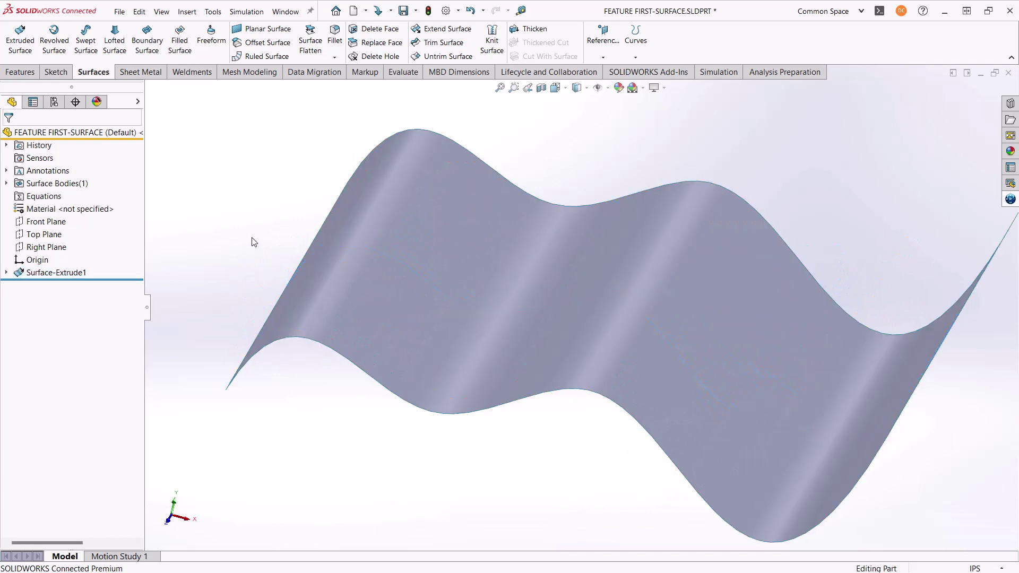
- Start a Revolved Surface on the Front Plane and sketch a vertical centerline about 3.67 in long upward from the origin
{"action": "key", "text": "s"}
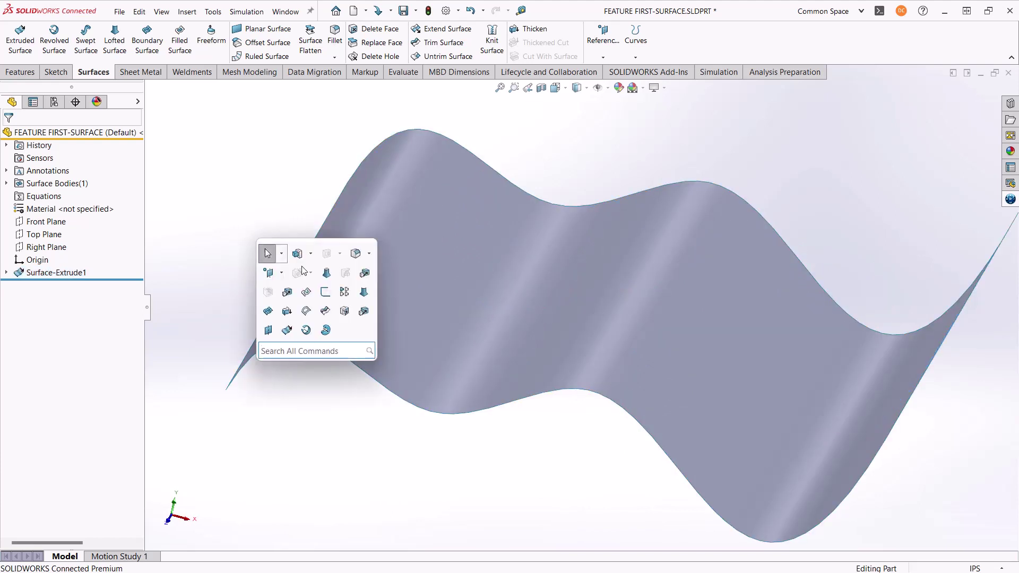
{"action": "left_click", "coordinate": [307, 331]}
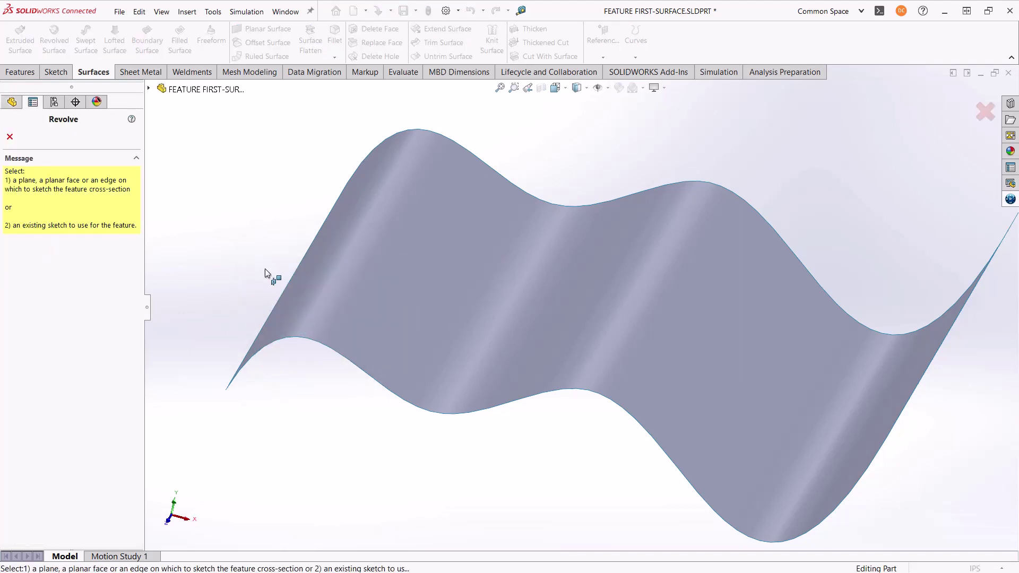
{"action": "left_click", "coordinate": [148, 89]}
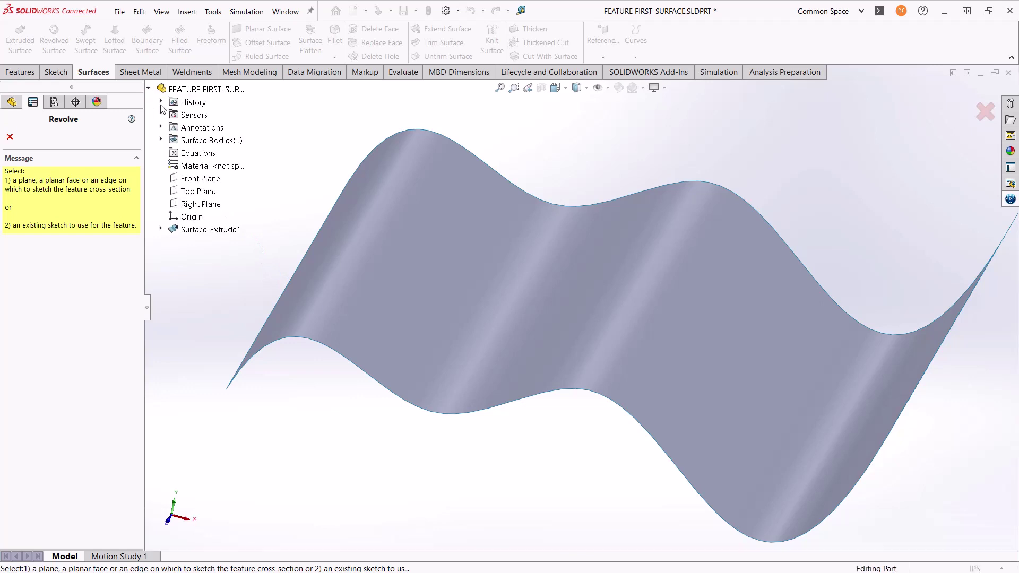
{"action": "left_click", "coordinate": [200, 178]}
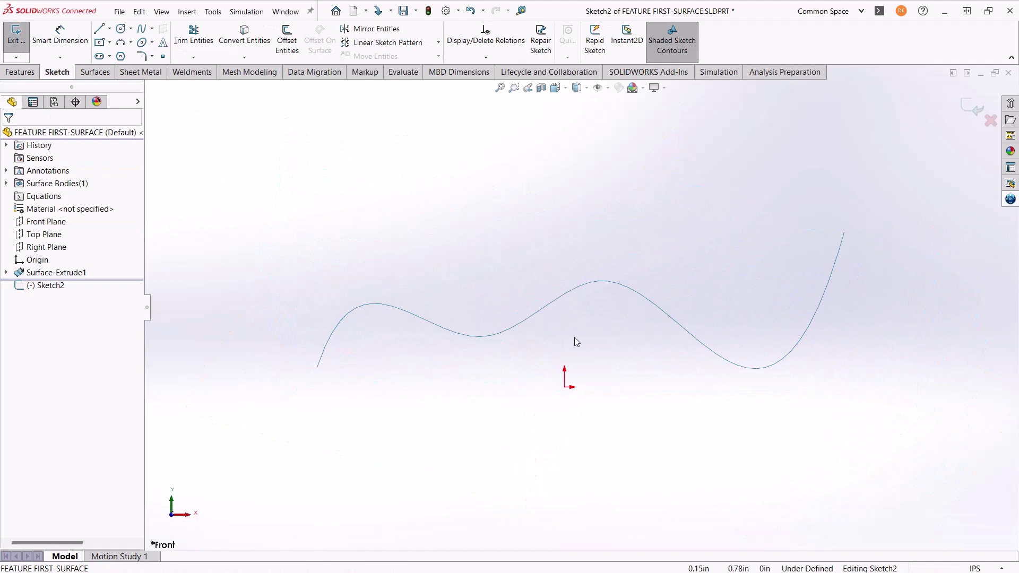
{"action": "key", "text": "s"}
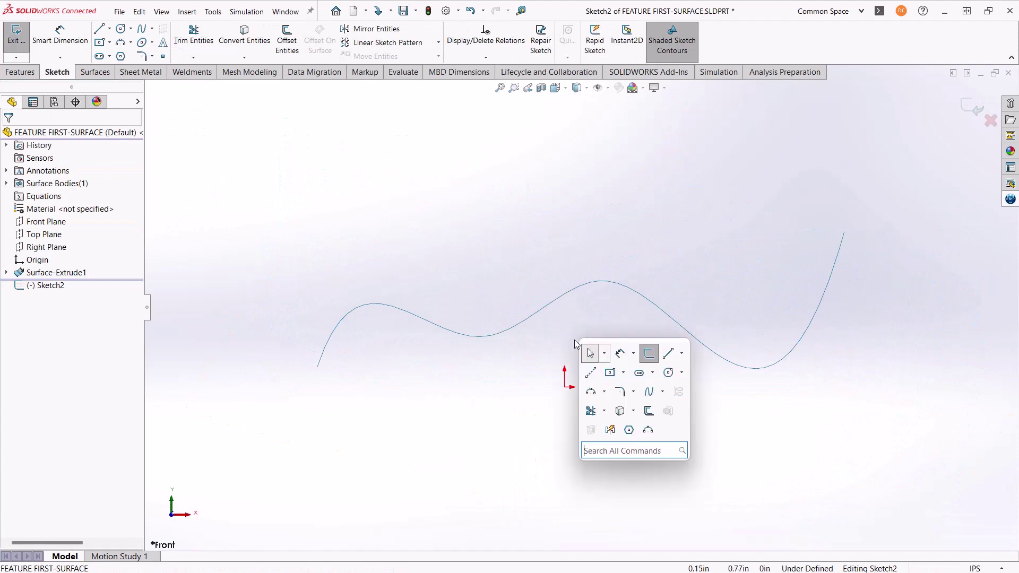
{"action": "left_click", "coordinate": [594, 374]}
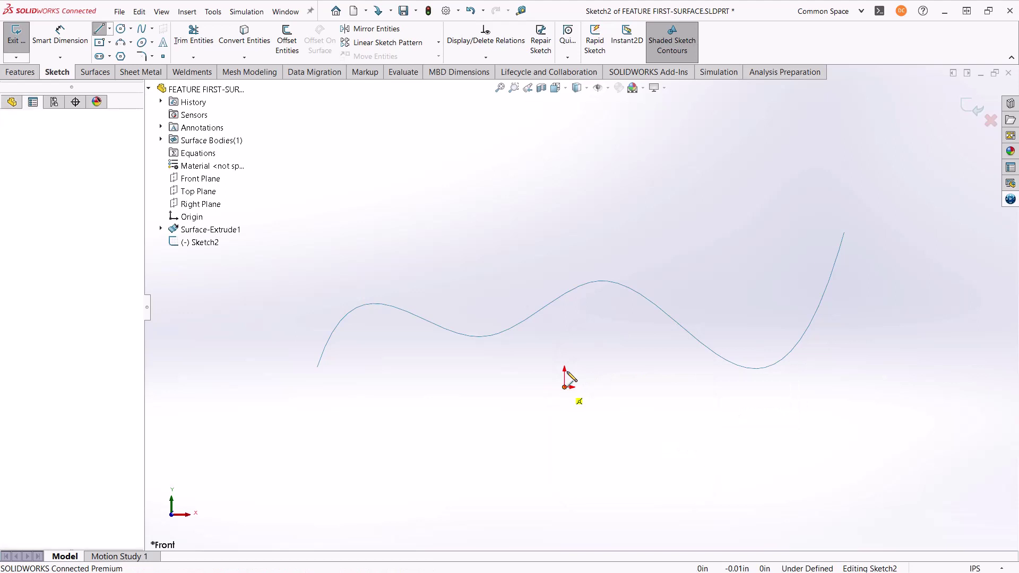
{"action": "left_click", "coordinate": [564, 386]}
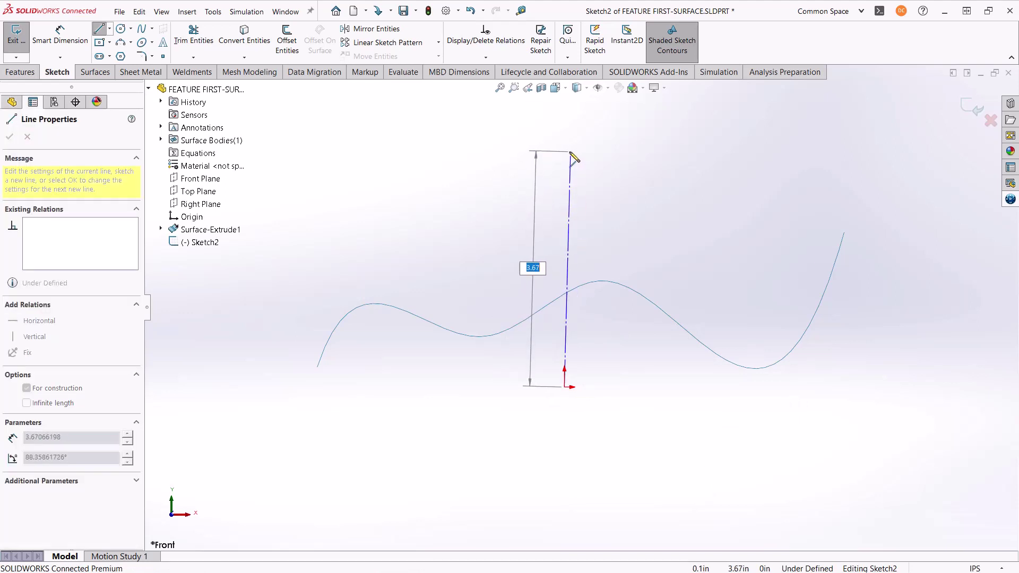
{"action": "left_click", "coordinate": [564, 151]}
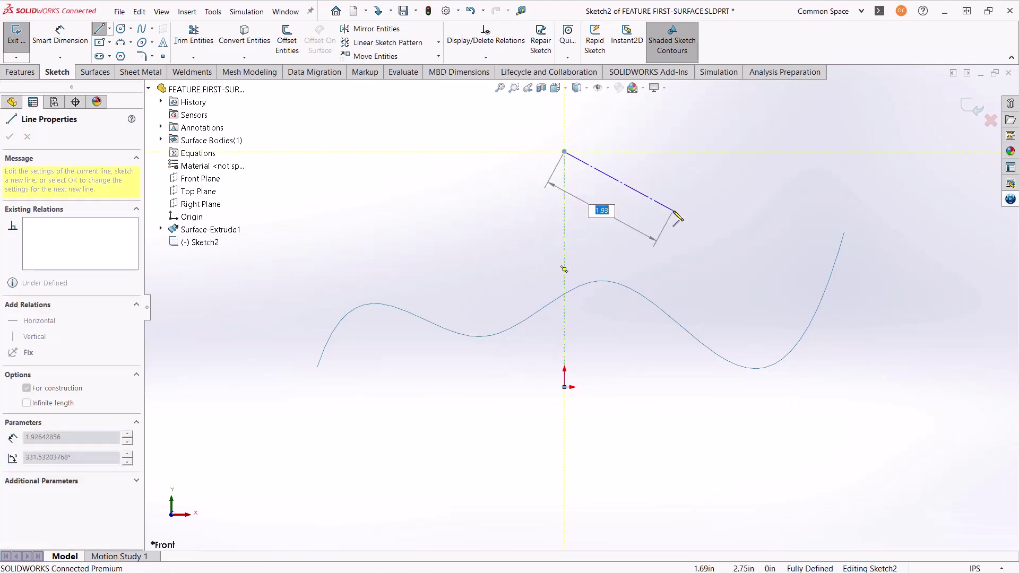
{"action": "key", "text": "Escape"}
- Sketch a five-point spline profile beside the centerline, from about 3.17 in right of the origin up to about X 2.31 in, Y 4.21 in
{"action": "key", "text": "s"}
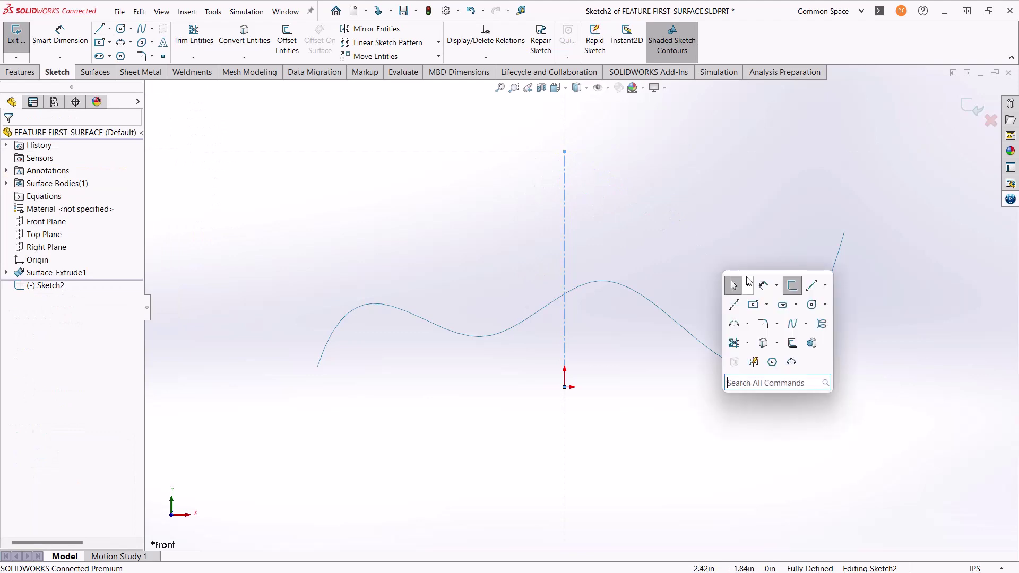
{"action": "left_click", "coordinate": [794, 324]}
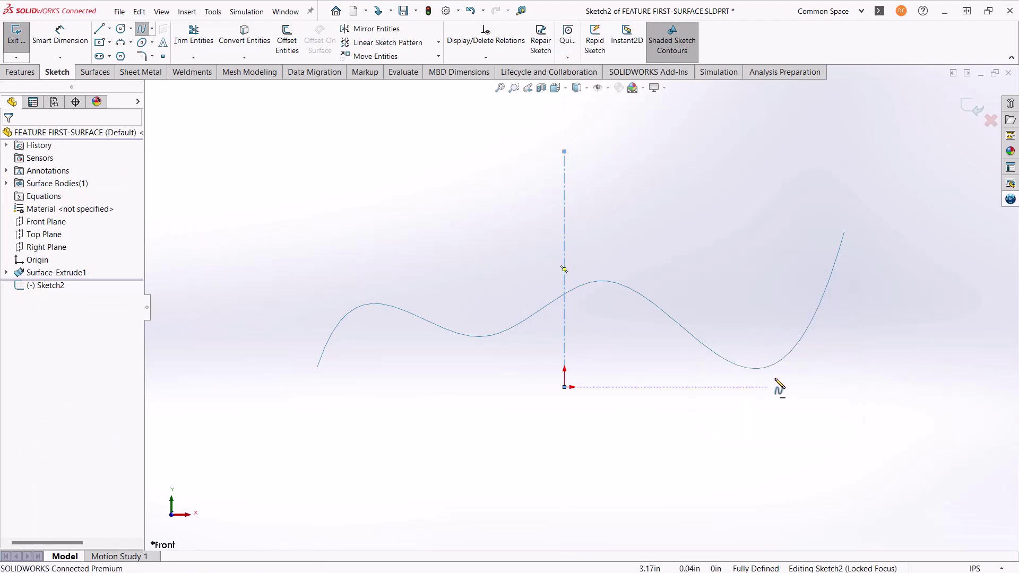
{"action": "left_click", "coordinate": [768, 387]}
{"action": "left_click", "coordinate": [784, 314]}
{"action": "left_click", "coordinate": [728, 235]}
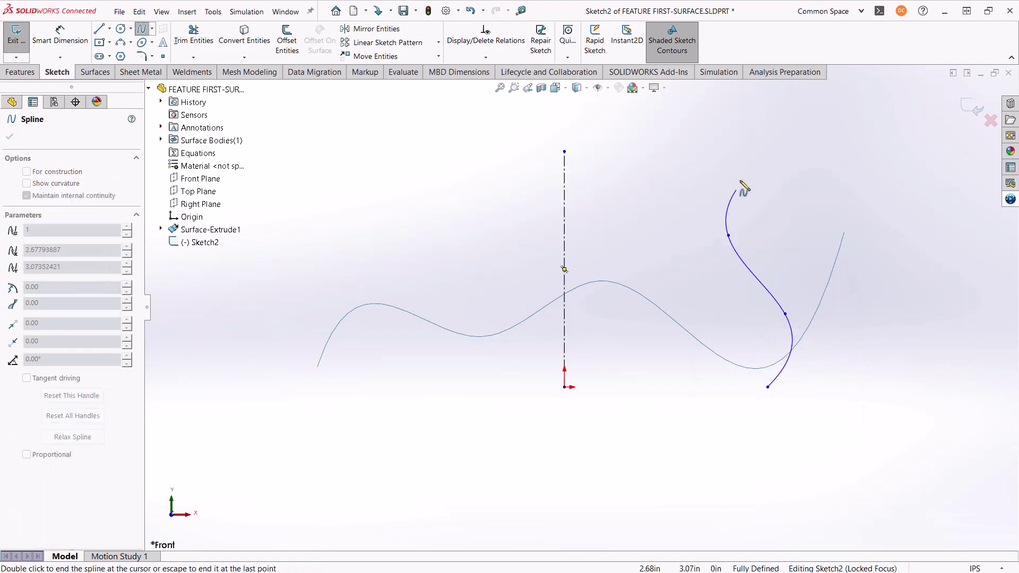
{"action": "left_click", "coordinate": [747, 155]}
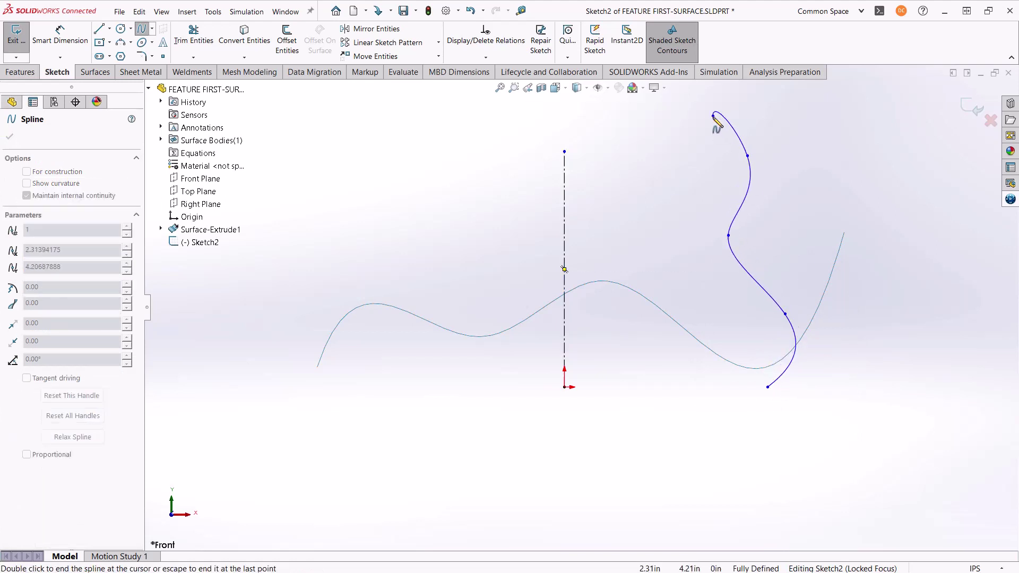
{"action": "double_click", "coordinate": [713, 115]}
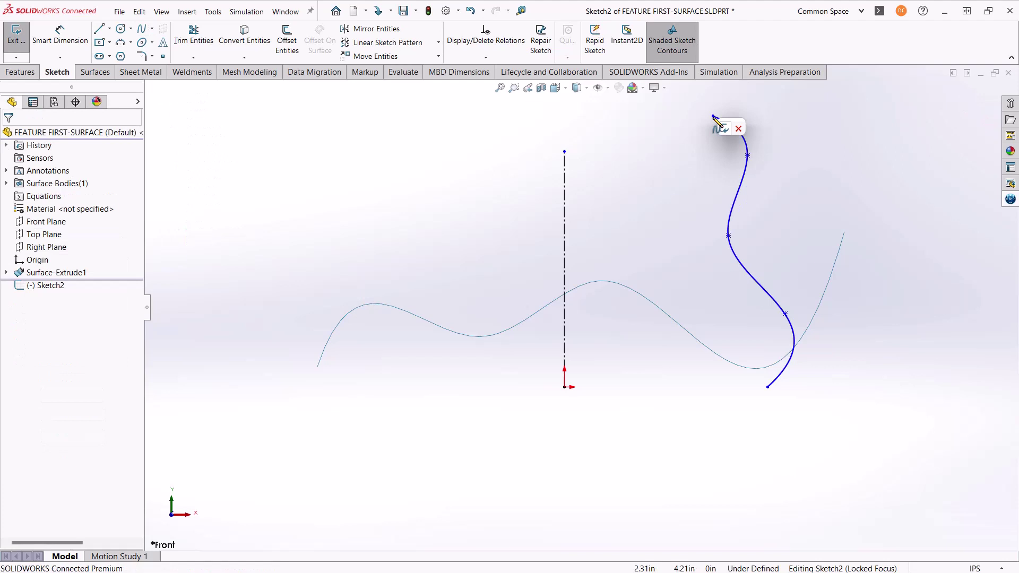
- Finish the profile sketch and revolve it as a surface 360 degrees about the vertical centerline
{"action": "left_click", "coordinate": [720, 130]}
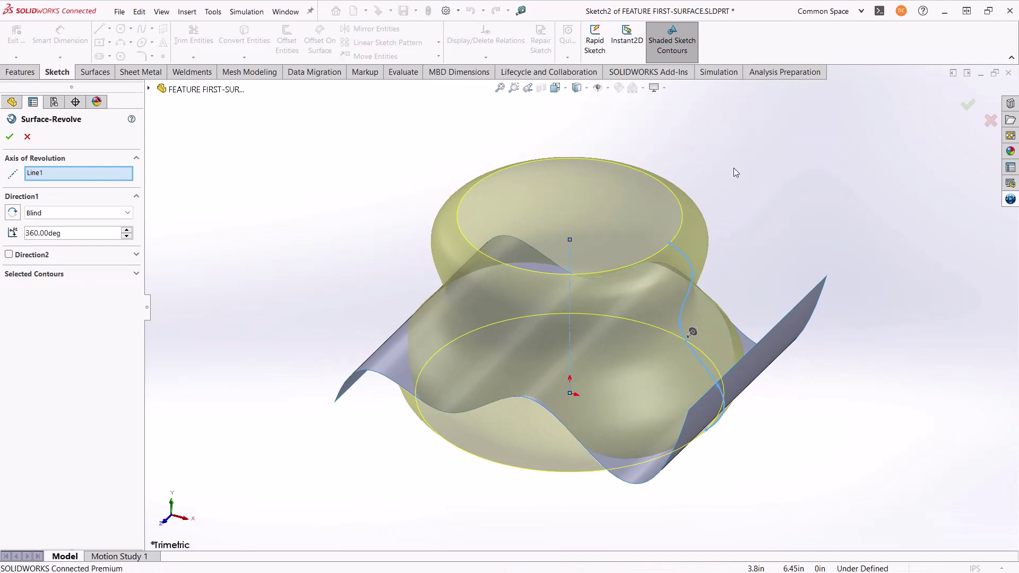
{"action": "left_click", "coordinate": [743, 180]}
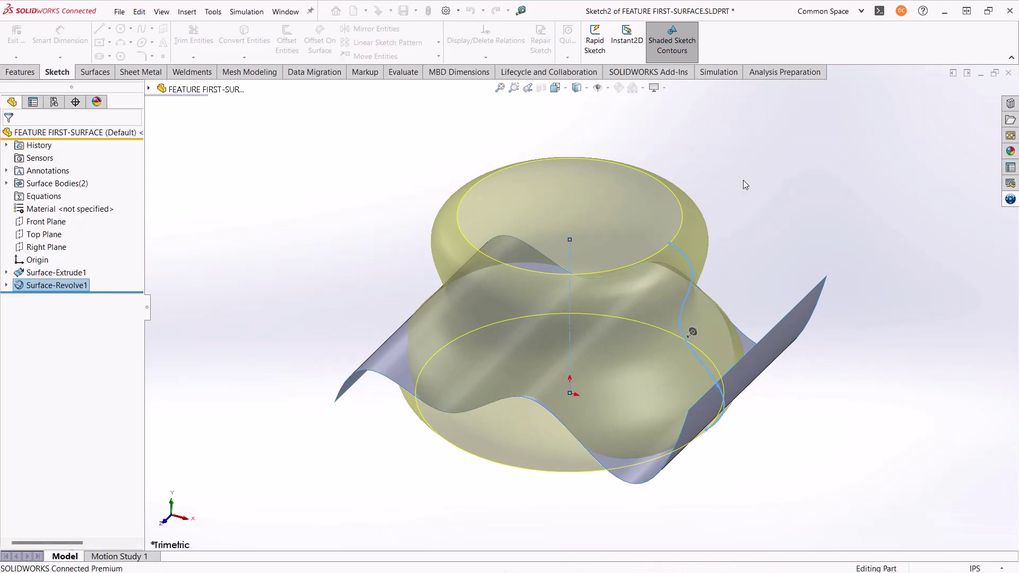
{"action": "mouse_move", "coordinate": [571, 298]}
{"action": "middle_mouse_down"}
{"action": "mouse_move", "coordinate": [529, 298]}
{"action": "mouse_move", "coordinate": [529, 351]}
{"action": "mouse_move", "coordinate": [577, 299]}
{"action": "middle_mouse_up"}
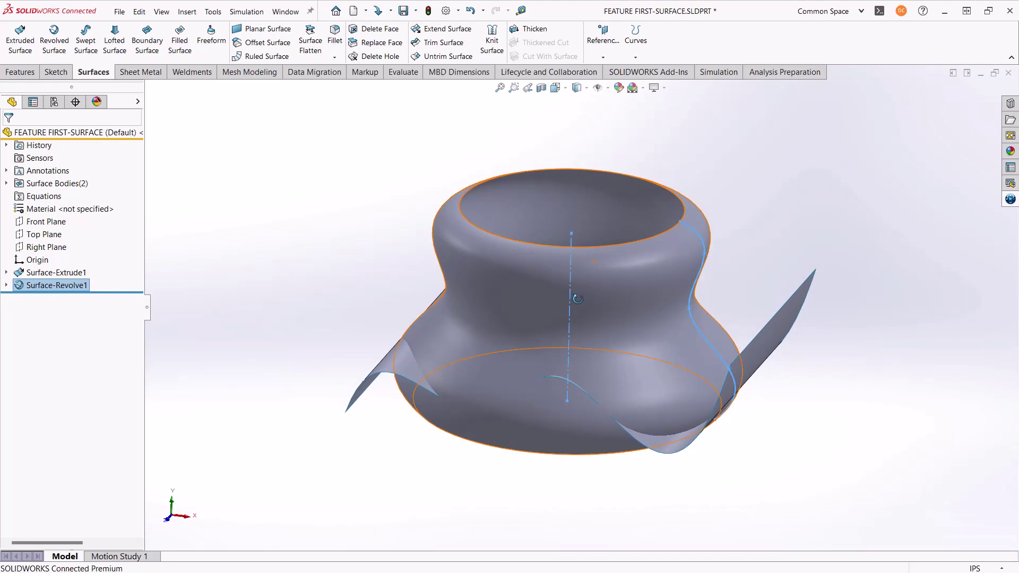